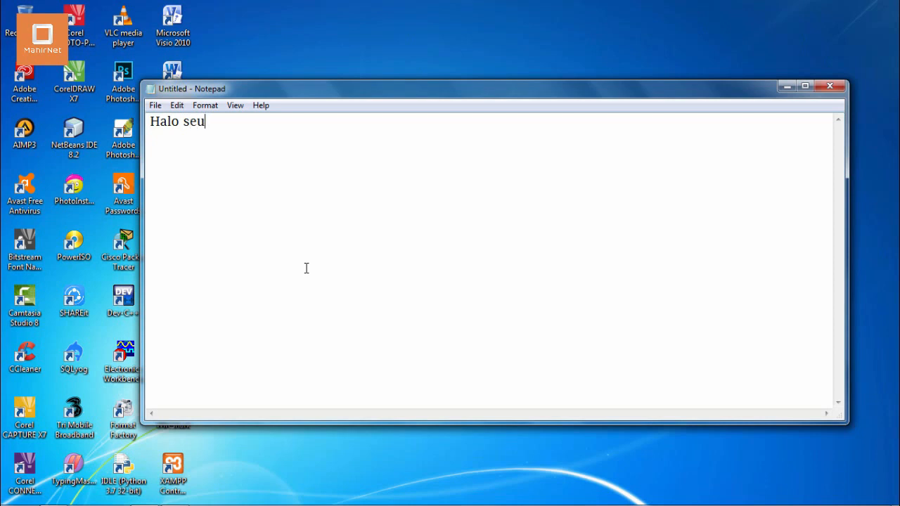
# Complete the greeting "Halo semuanya.." and, after a blank line, begin a paragraph with "video kali ini akan memberikan"
pyautogui.write('..')
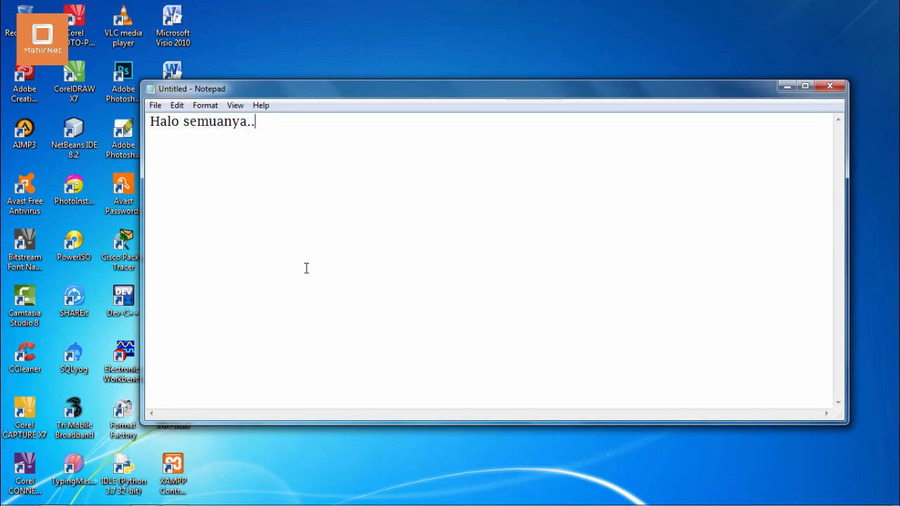
pyautogui.press('Return')
pyautogui.press('Return')
pyautogui.write('video kali ini ak')
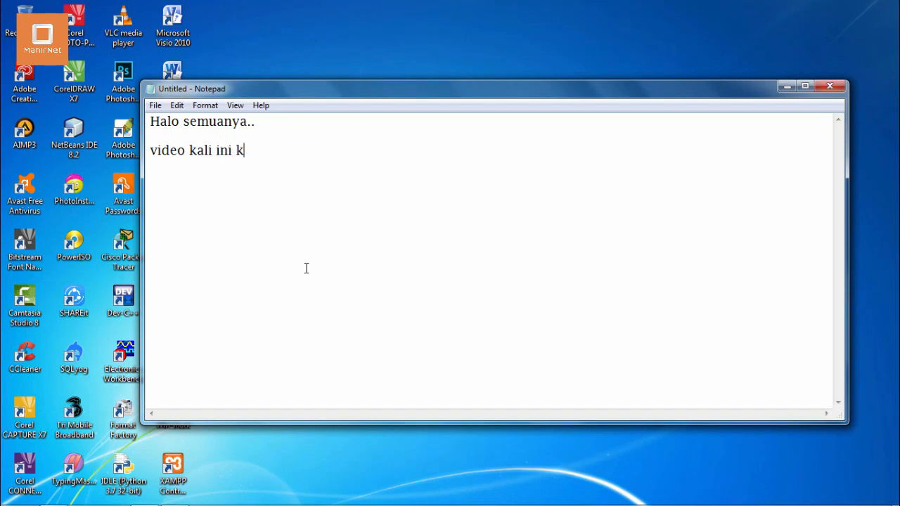
pyautogui.write('a')
pyautogui.press('BackSpace')
pyautogui.press('BackSpace')
pyautogui.write('a..  video kali ini akan memberi')
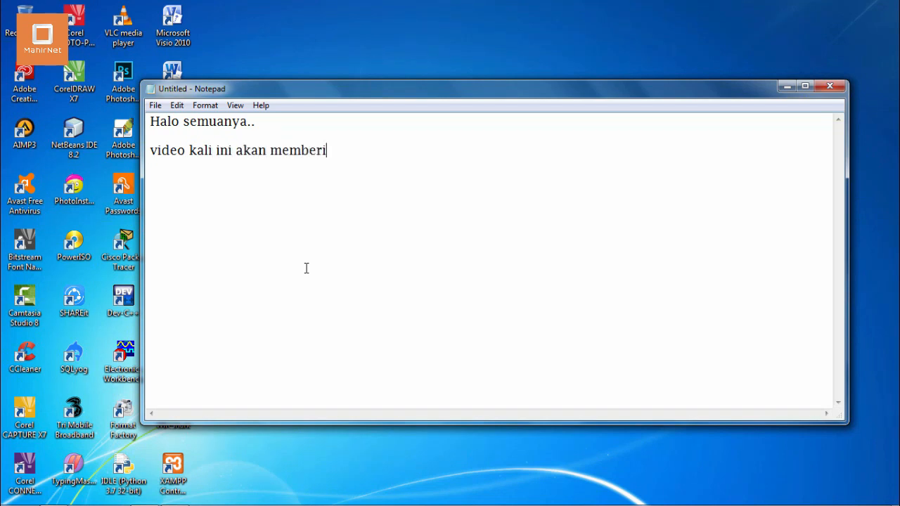
pyautogui.write('kan tips dan tri')
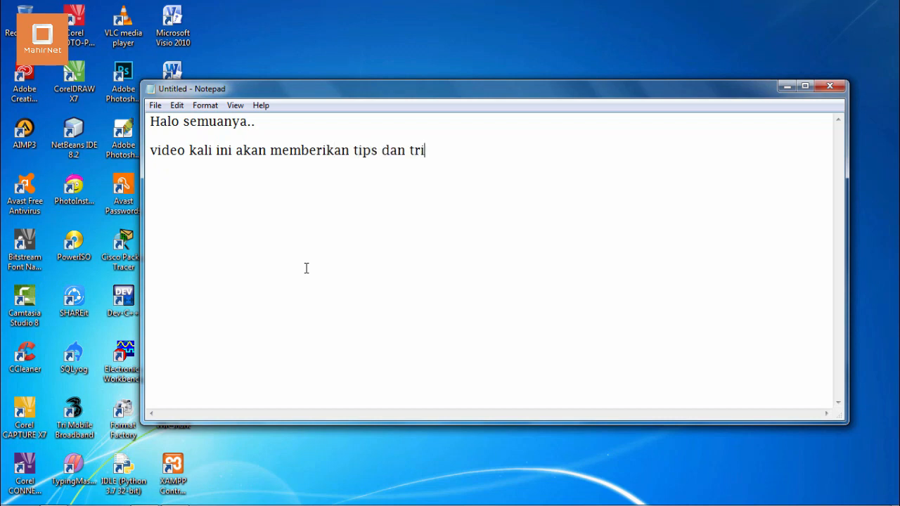
pyautogui.write('ck mengenai')
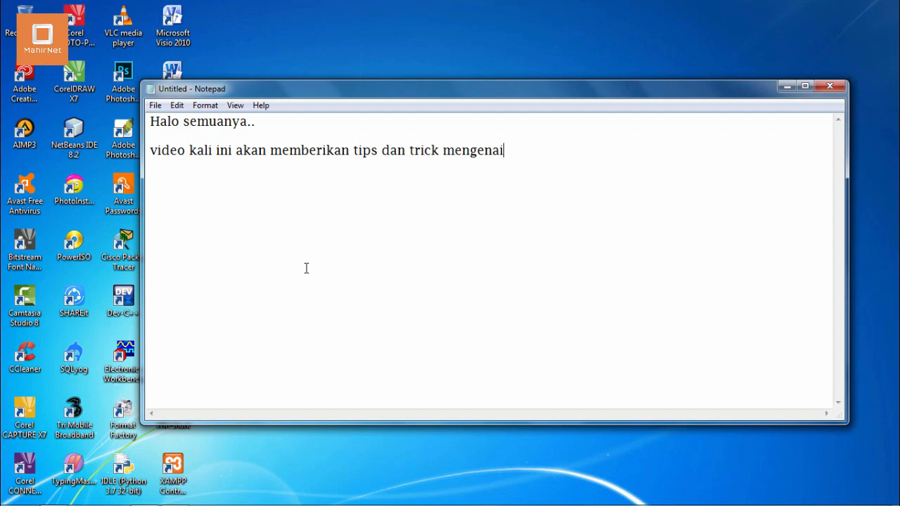
pyautogui.write(' shortcut pada')
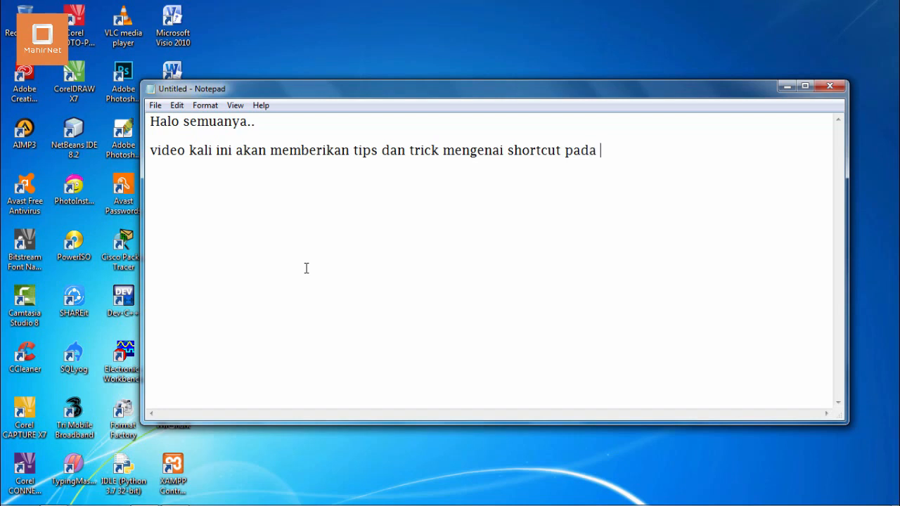
pyautogui.write(' Ms. Office Word ')
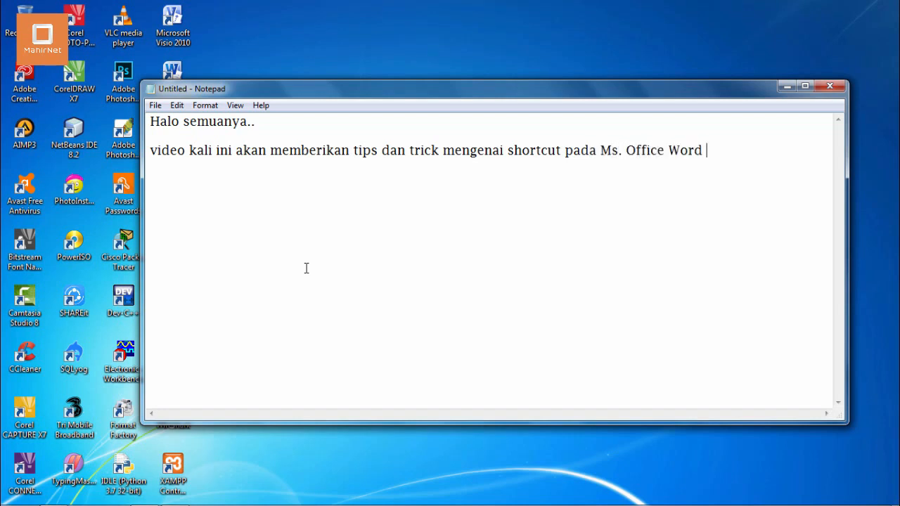
pyautogui.write('agar teman')
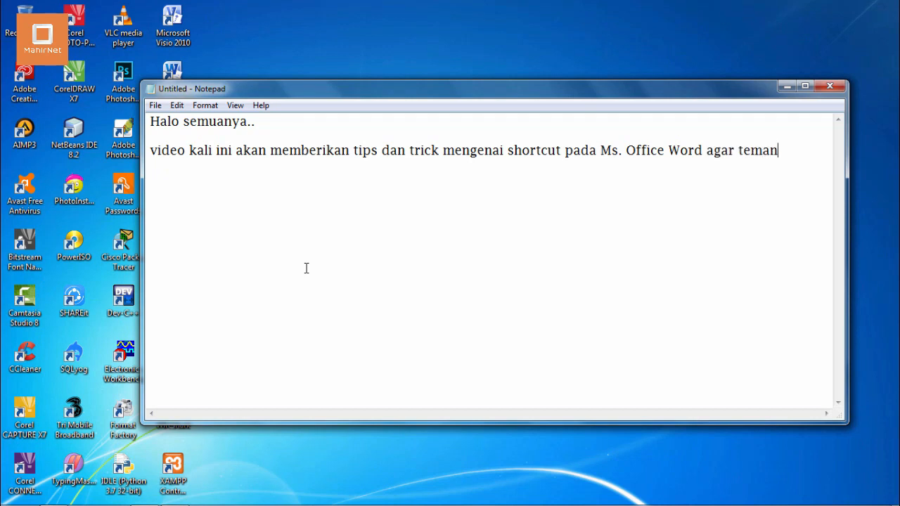
pyautogui.write('-teman dapat dengan')
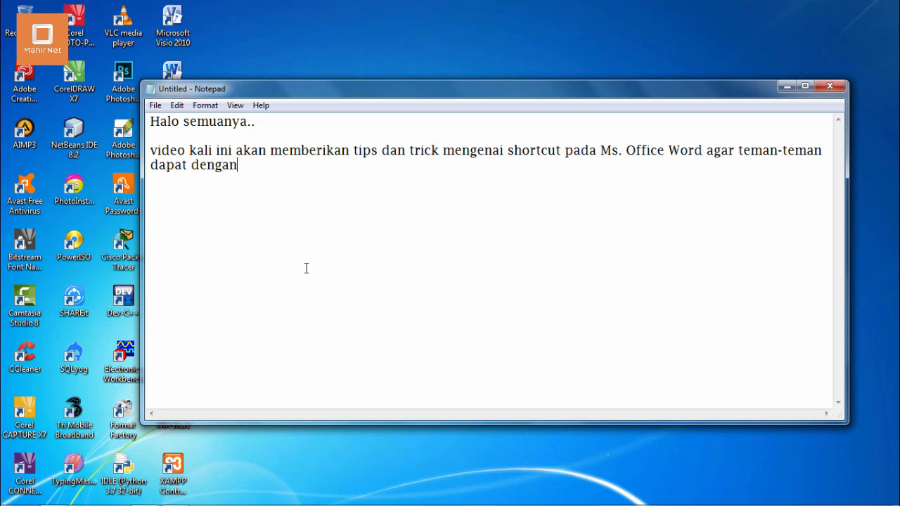
pyautogui.write(' mudah men')
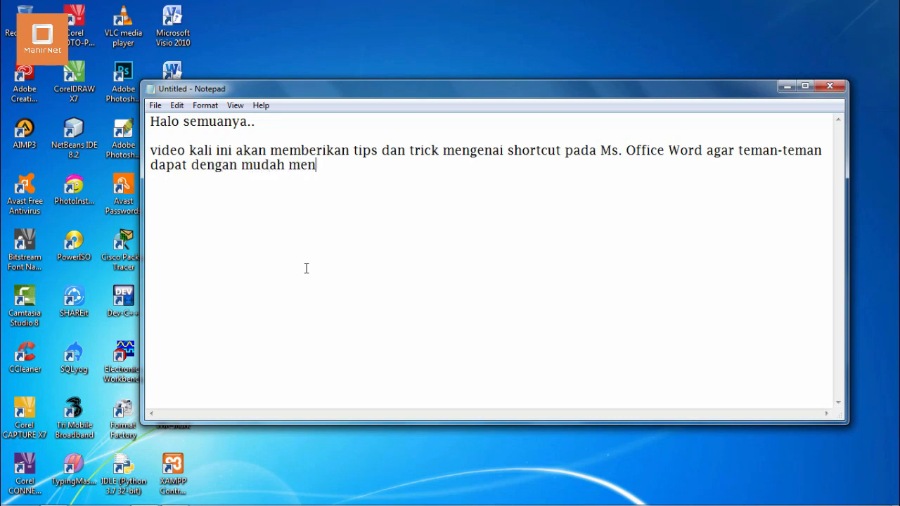
pyautogui.write('gerjakan sesuatu')
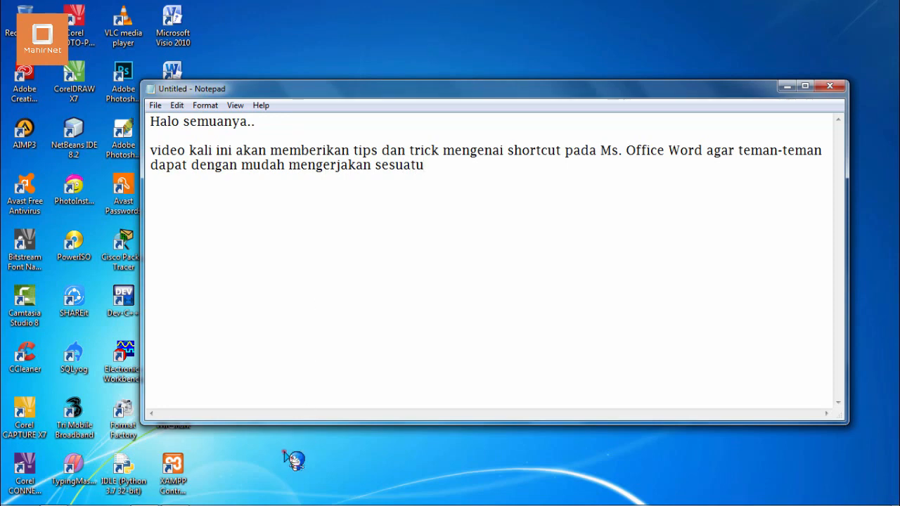
# Open Microsoft Word 2010 and fill the blank document with placeholder text using =lorem(6,6)
pyautogui.press('super')
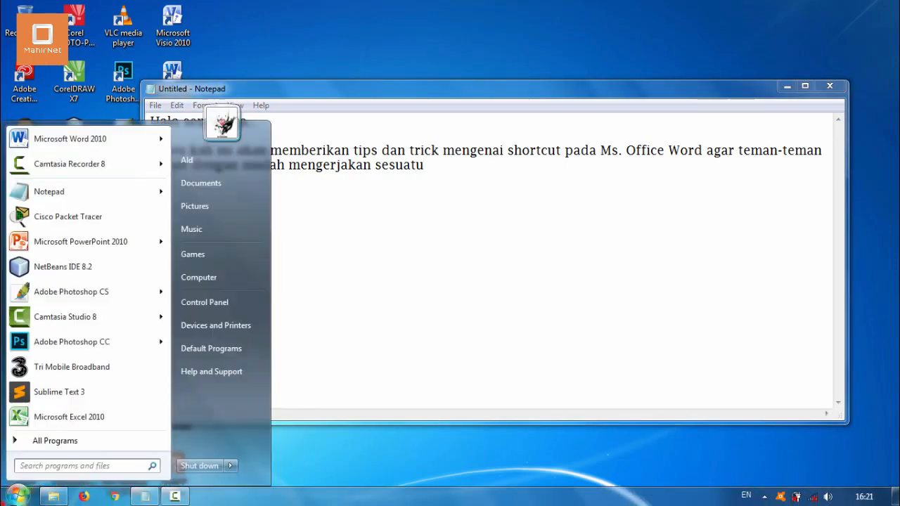
pyautogui.click(91, 140)
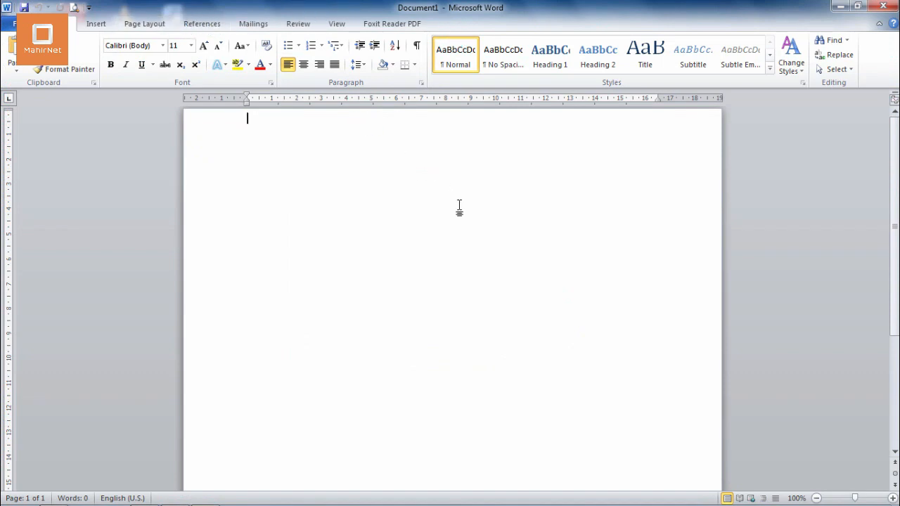
pyautogui.write('=')
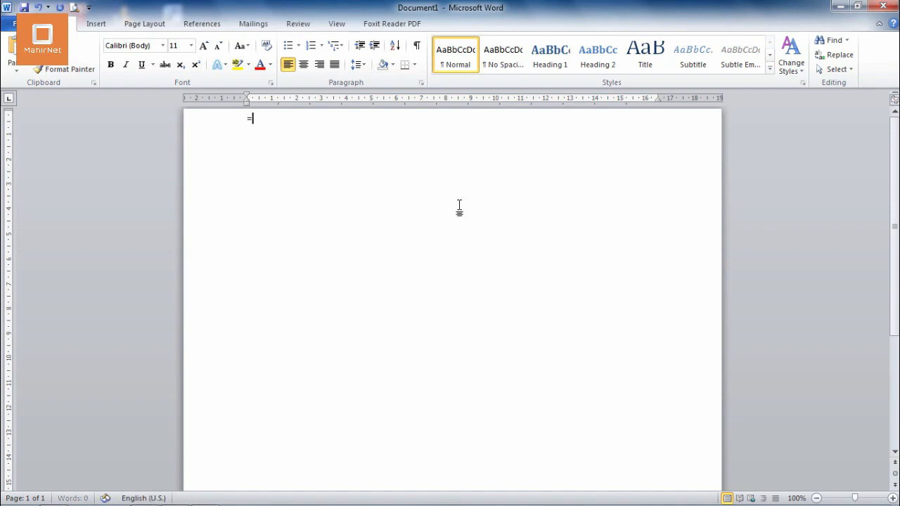
pyautogui.write('lorem')
pyautogui.write('(')
pyautogui.write('6.6')
pyautogui.press('BackSpace')
pyautogui.press('BackSpace')
pyautogui.write(',6)')
pyautogui.press('End')
pyautogui.press('Return')
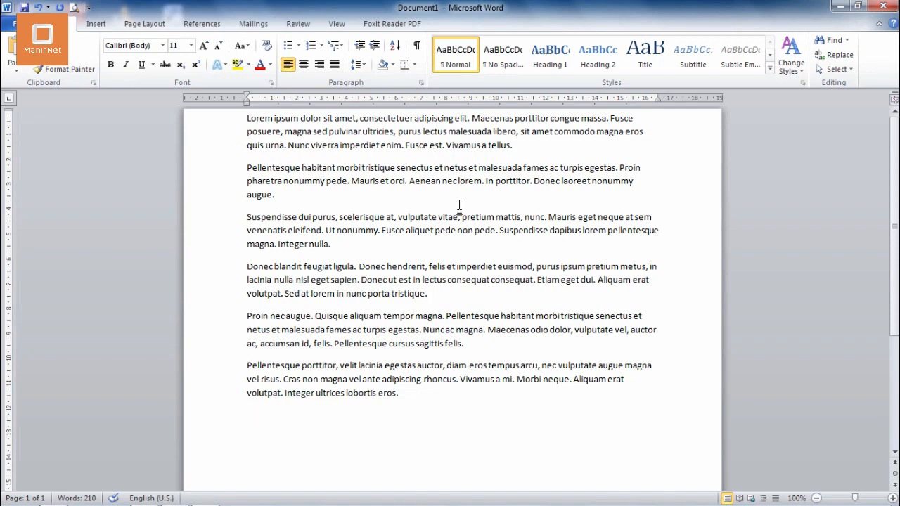
# Switch bold on and off for the entire document text and copy it
pyautogui.hotkey('ctrl', 'a')
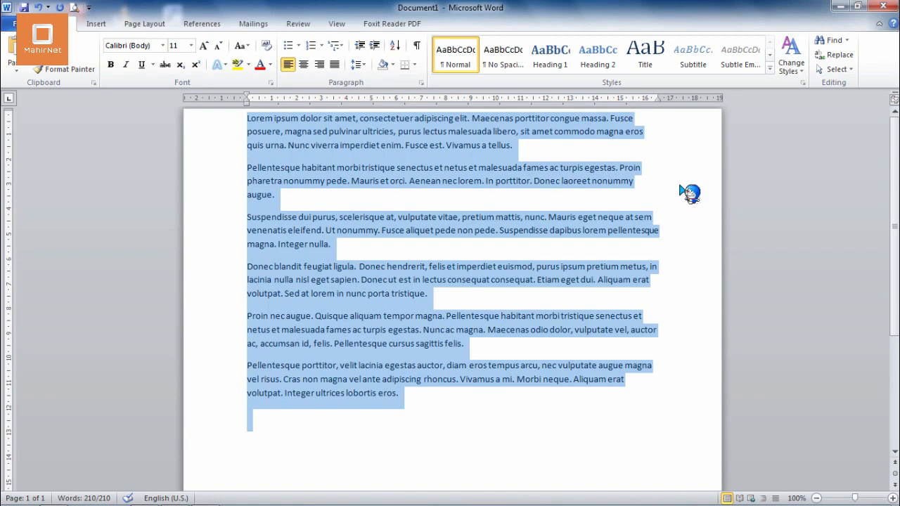
pyautogui.hotkey('ctrl', 'b')
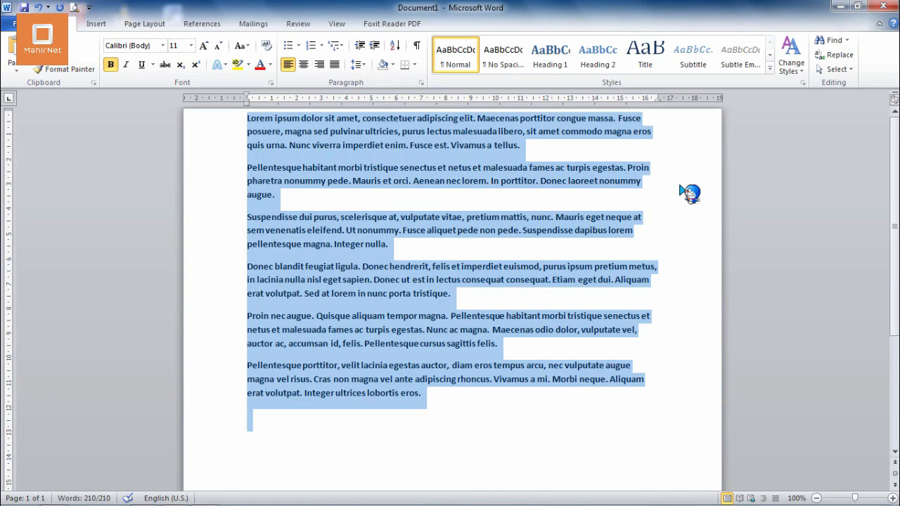
pyautogui.hotkey('ctrl', 'b')
pyautogui.hotkey('ctrl', 'c')
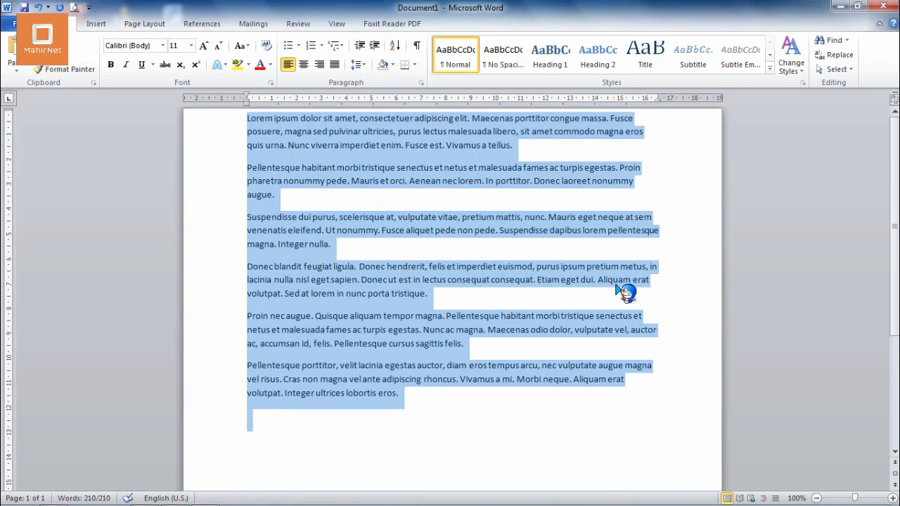
# Try size 10 and the bold and italic styles for the whole text in the font formatting settings, and discard the changes
pyautogui.hotkey('ctrl', 'd')
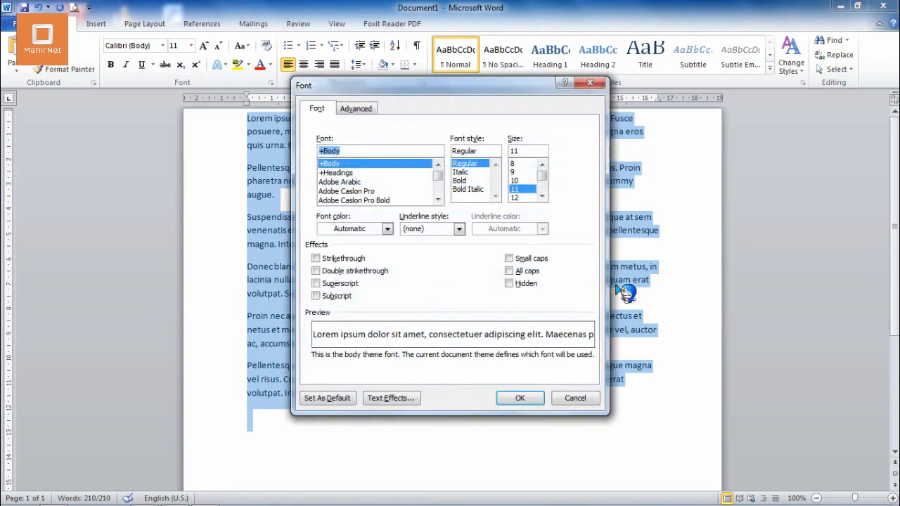
pyautogui.click(517, 181)
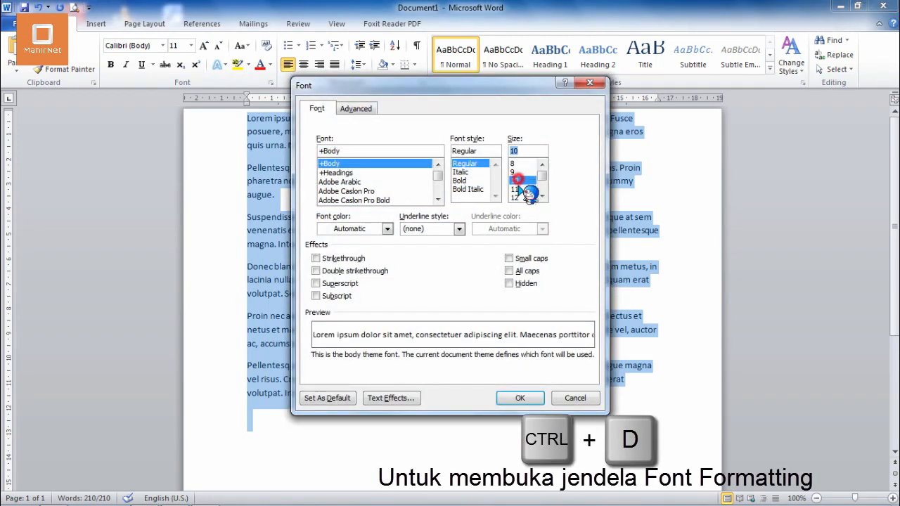
pyautogui.click(518, 189)
pyautogui.click(467, 189)
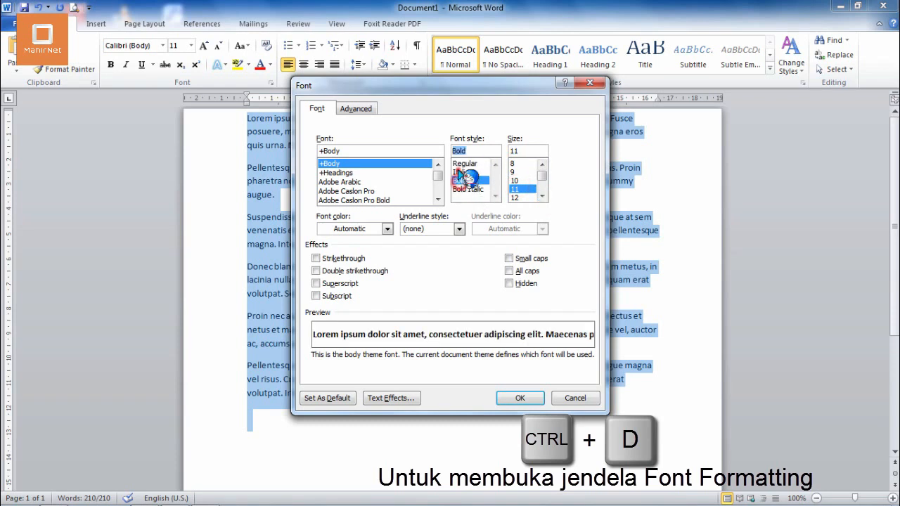
pyautogui.click(461, 172)
pyautogui.click(352, 191)
pyautogui.click(351, 164)
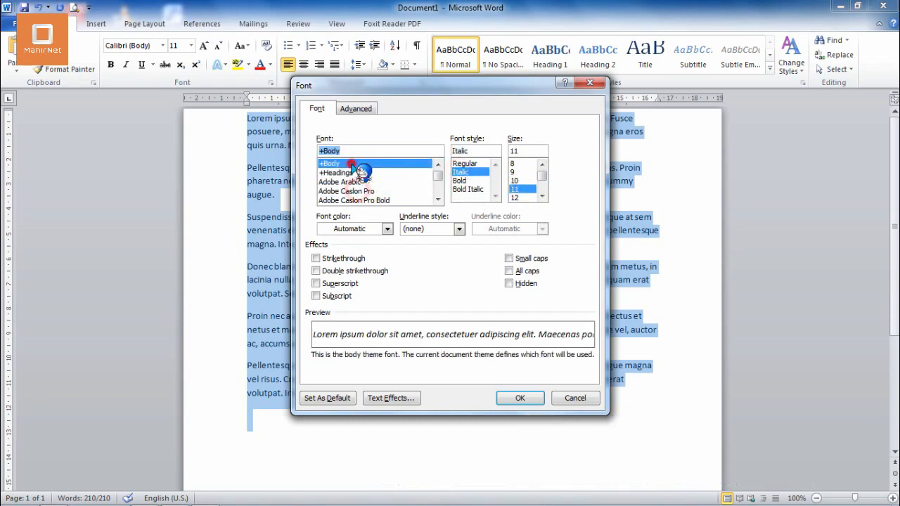
pyautogui.click(464, 163)
pyautogui.click(460, 172)
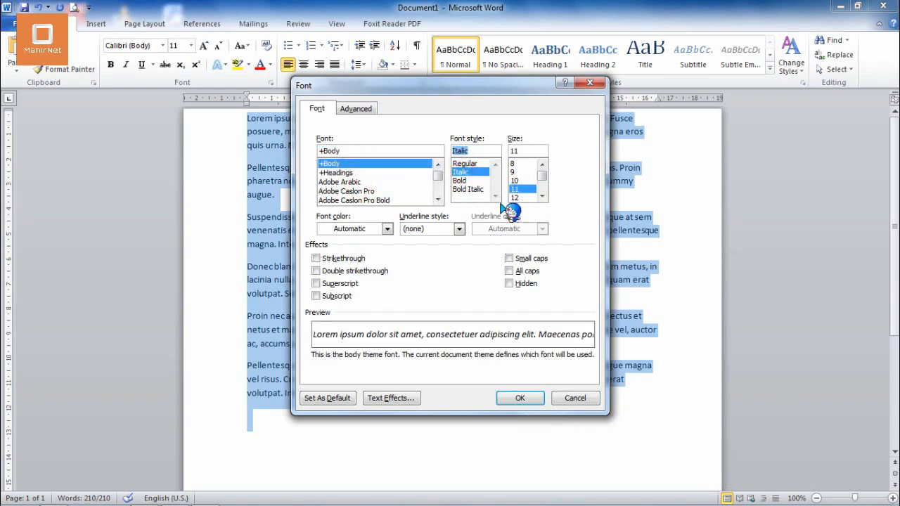
pyautogui.click(464, 163)
pyautogui.click(574, 398)
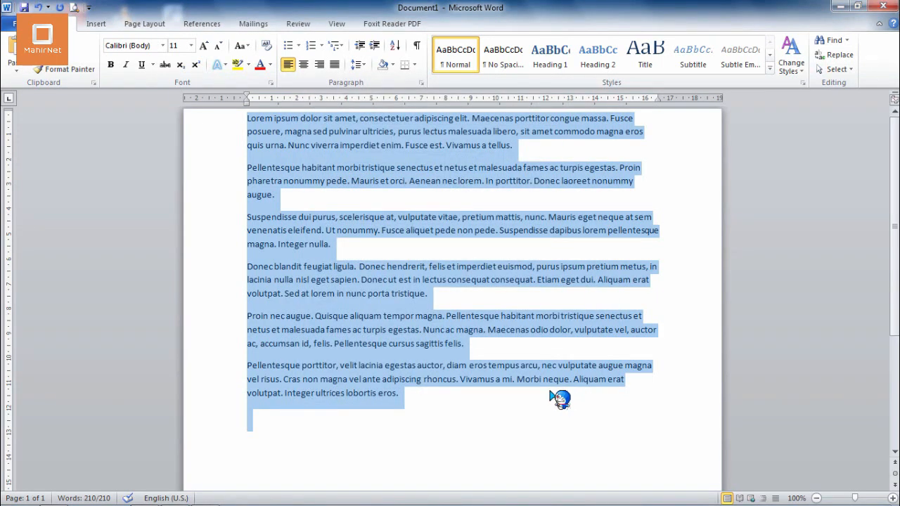
# Search the document for "lorem", clear the search and close it
pyautogui.click(550, 392)
pyautogui.hotkey('ctrl', 'f')
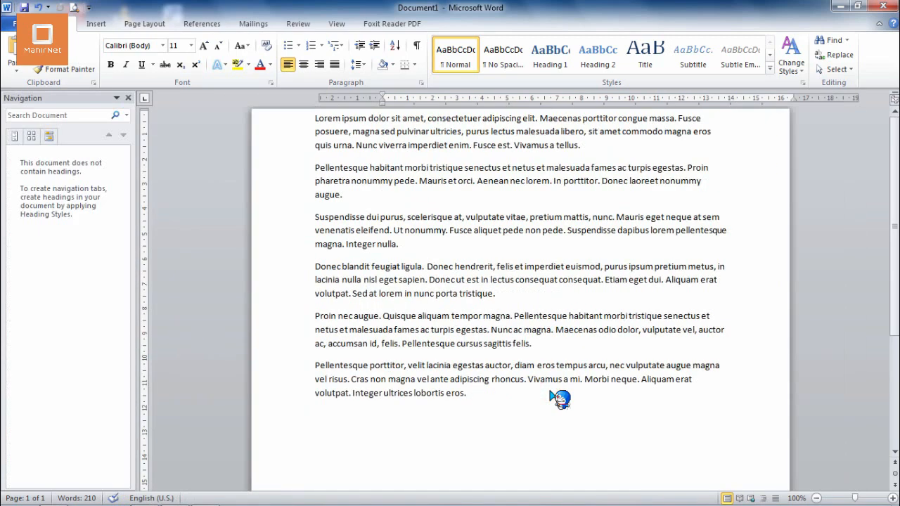
pyautogui.write('lorem')
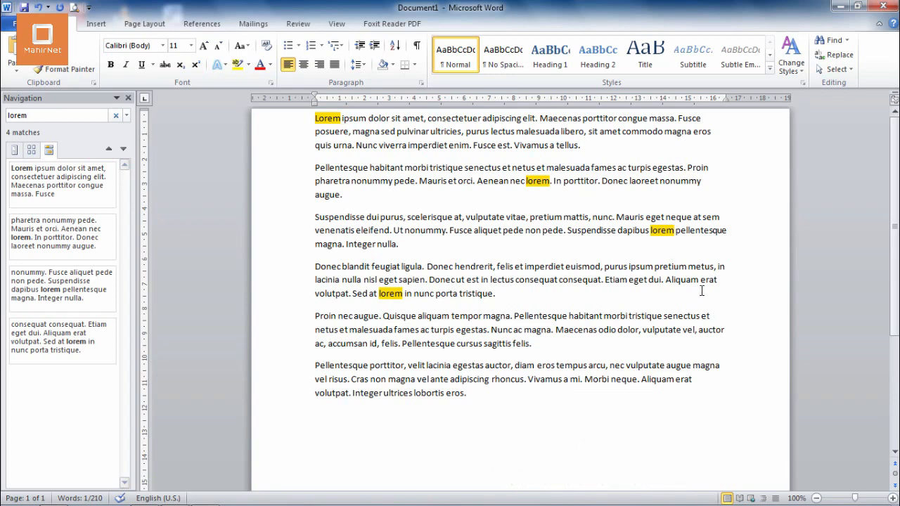
pyautogui.press('BackSpace')
pyautogui.press('BackSpace')
pyautogui.press('BackSpace')
pyautogui.press('BackSpace')
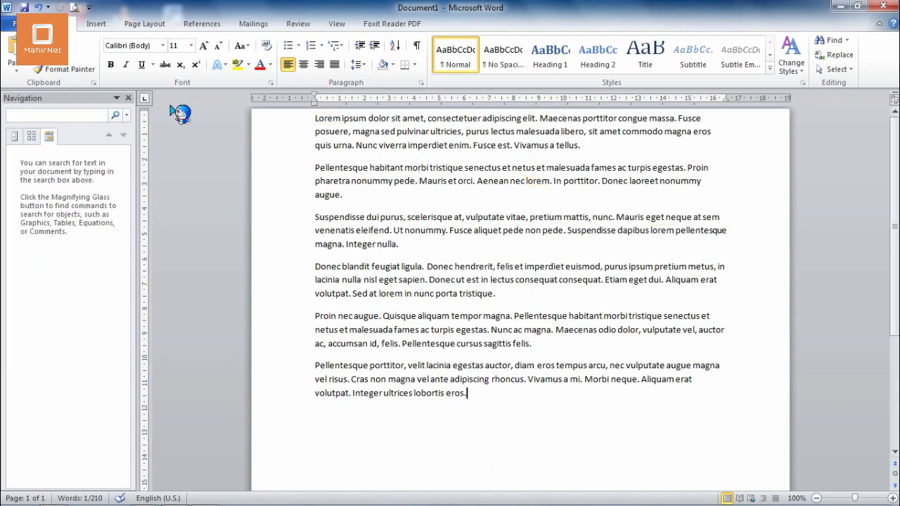
pyautogui.click(128, 98)
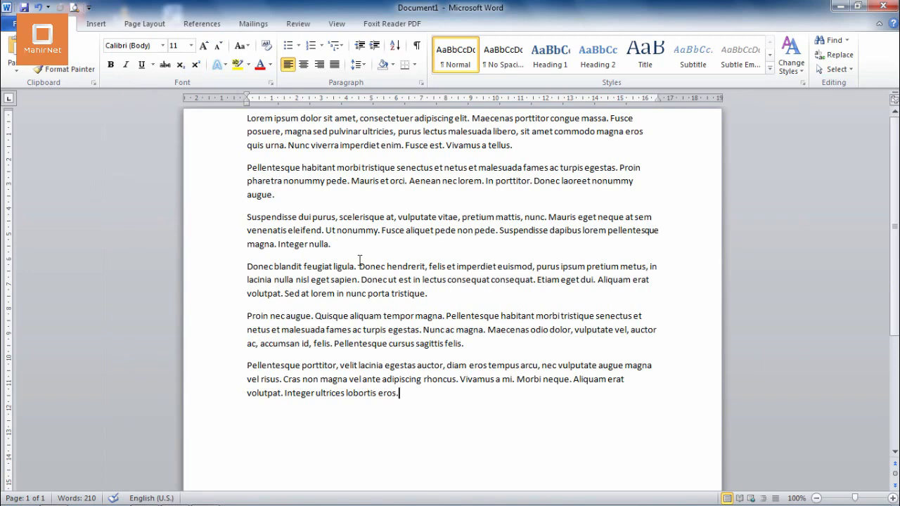
# Try center alignment on the last paragraph and the whole document text, and return all of it to left alignment
pyautogui.hotkey('ctrl', 'a')
pyautogui.click(413, 367)
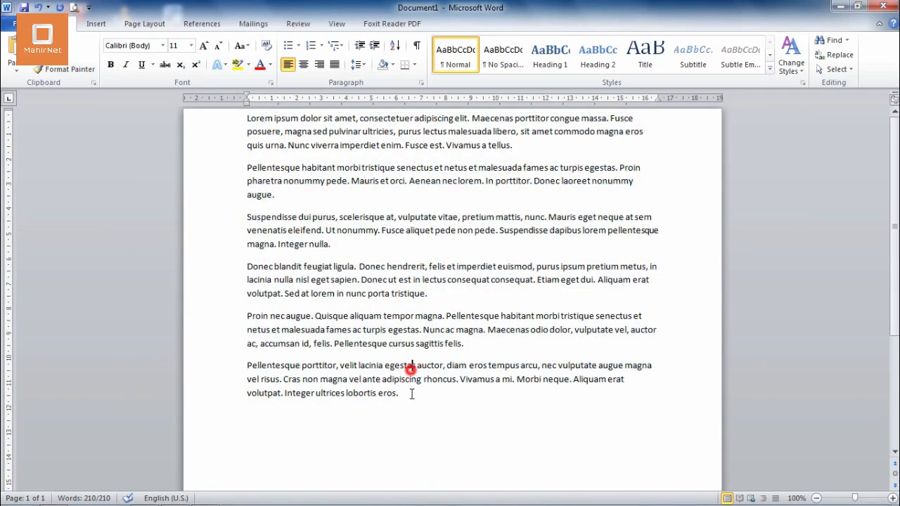
pyautogui.moveTo(406, 393); pyautogui.dragTo(249, 367)
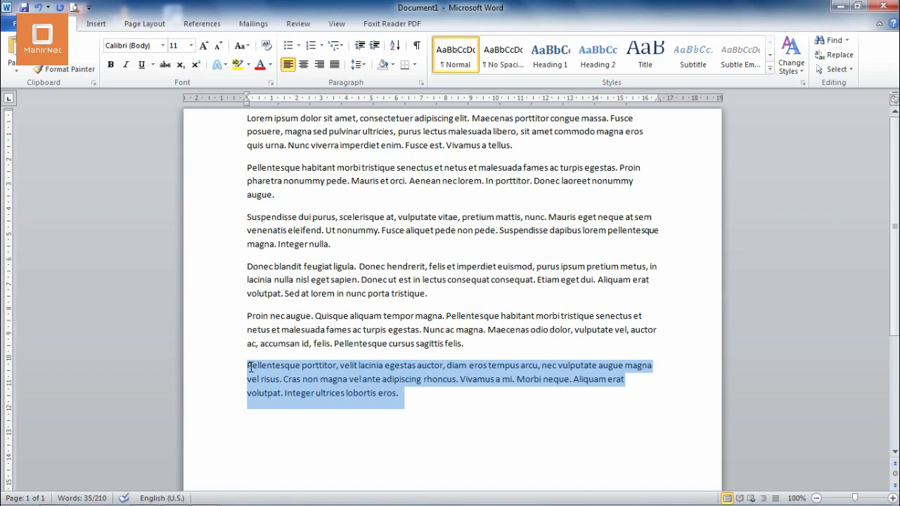
pyautogui.hotkey('ctrl', 'e')
pyautogui.hotkey('ctrl', 'a')
pyautogui.hotkey('ctrl', 'e')
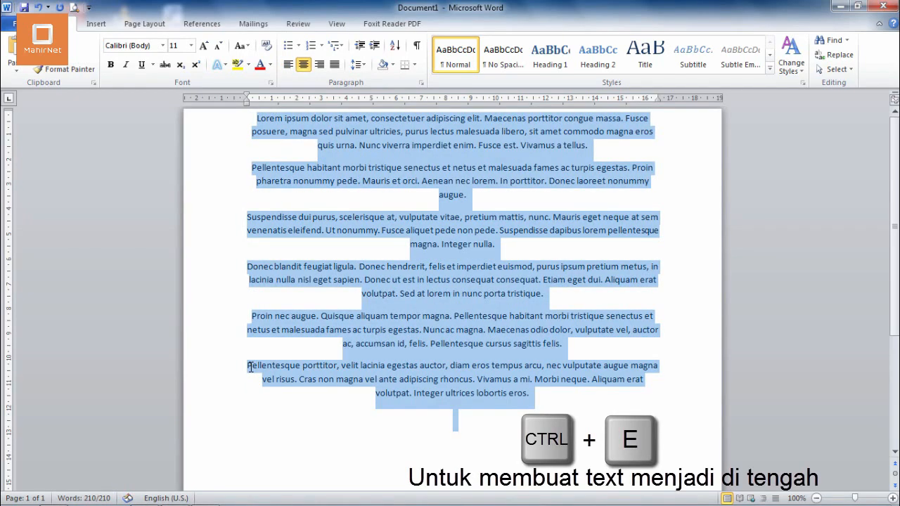
pyautogui.hotkey('ctrl', 'e')
pyautogui.hotkey('ctrl', 'e')
pyautogui.hotkey('ctrl', 'e')
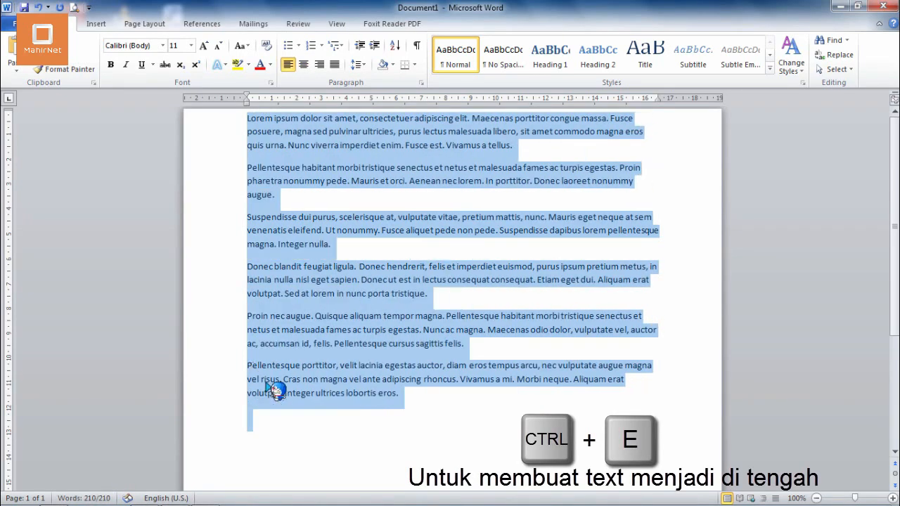
# Try entering page number 12 as the Go To target and dismiss it without jumping
pyautogui.click(418, 414)
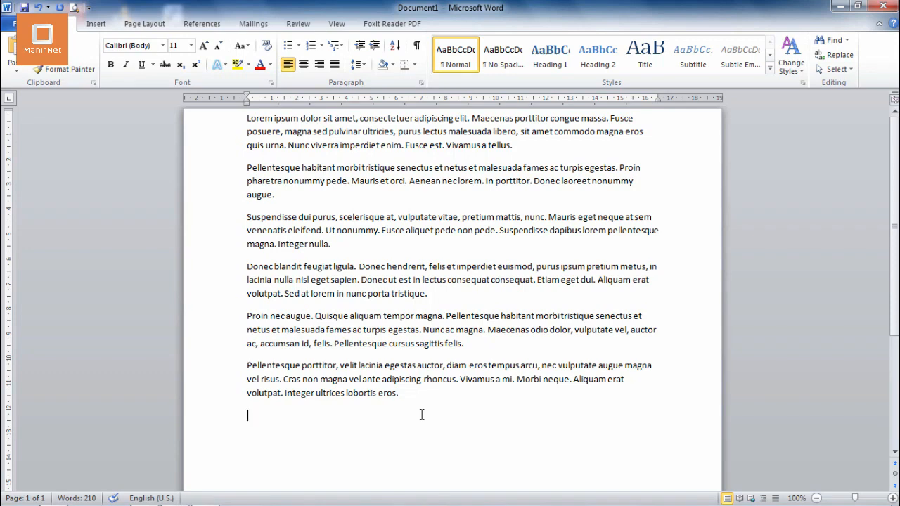
pyautogui.hotkey('ctrl', 'g')
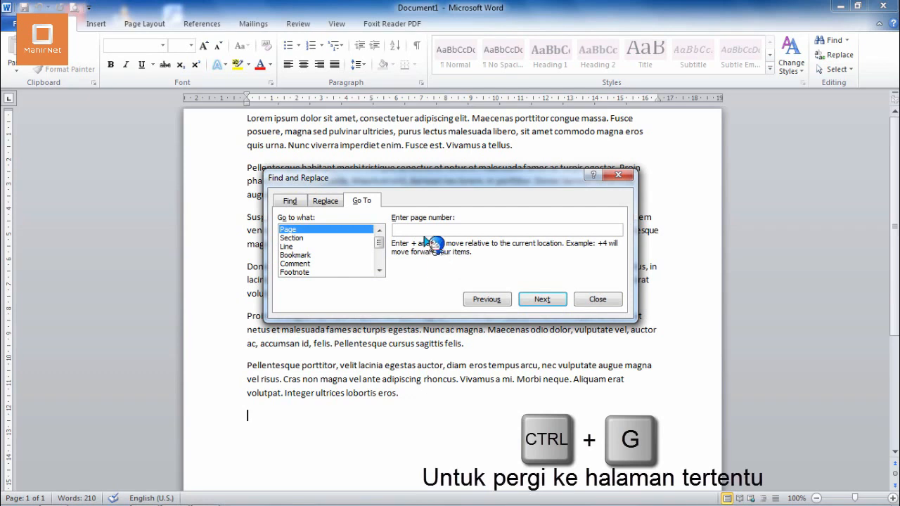
pyautogui.write('12121283')
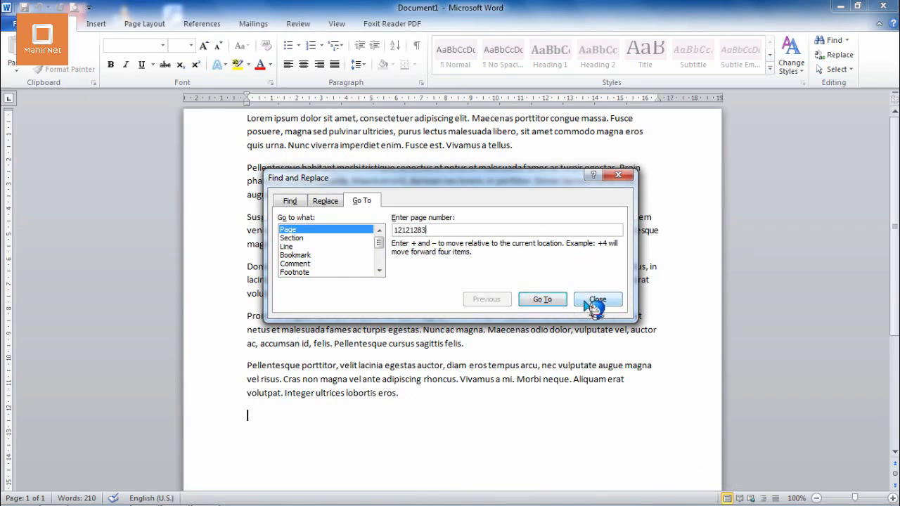
pyautogui.press('BackSpace')
pyautogui.press('BackSpace')
pyautogui.press('BackSpace')
pyautogui.press('BackSpace')
pyautogui.press('BackSpace')
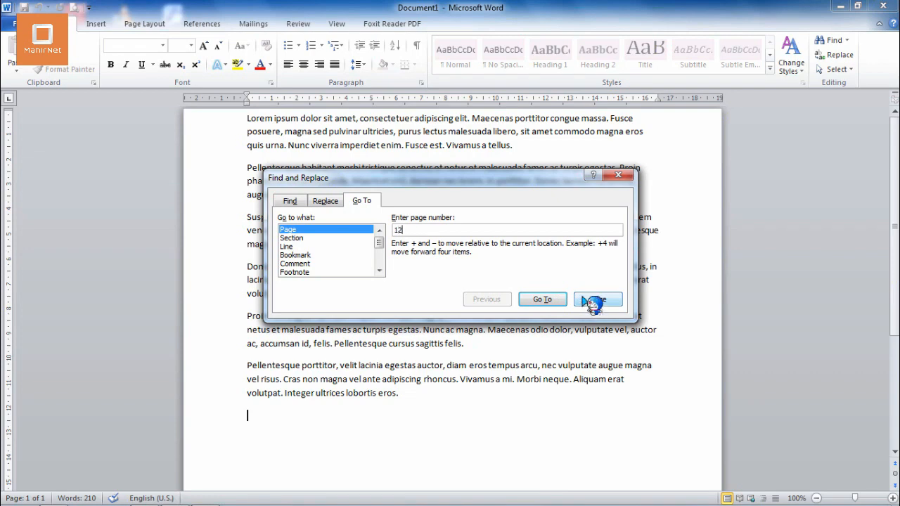
pyautogui.click(597, 299)
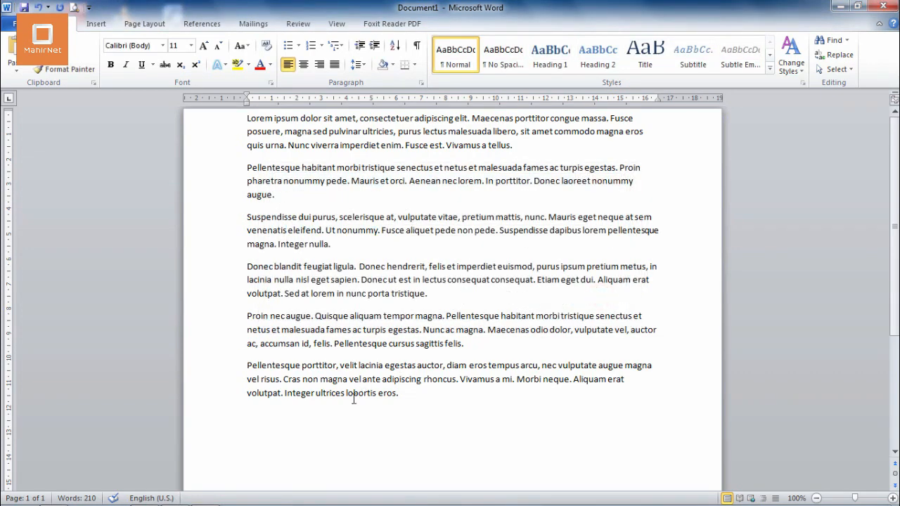
# Replace "lorem" with a person's first name in the second and fourth paragraphs, skipping the other occurrences
pyautogui.hotkey('ctrl', 'h')
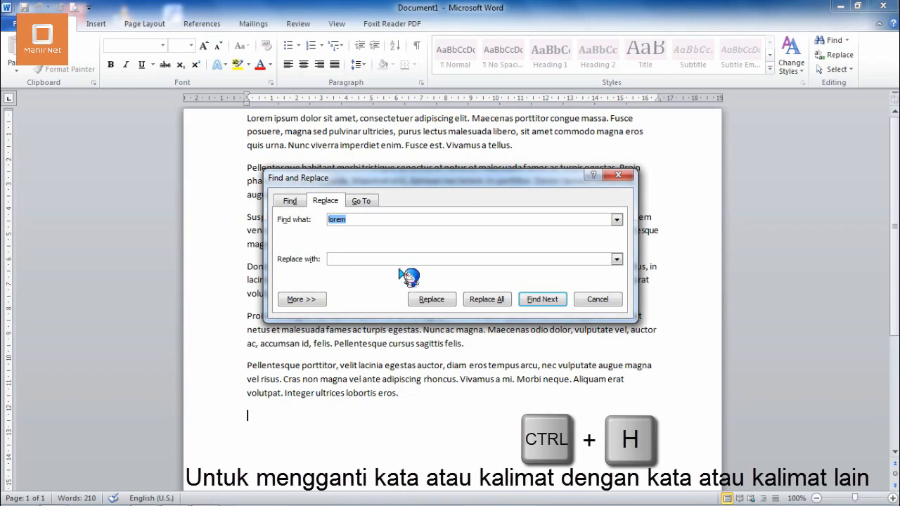
pyautogui.click(374, 258)
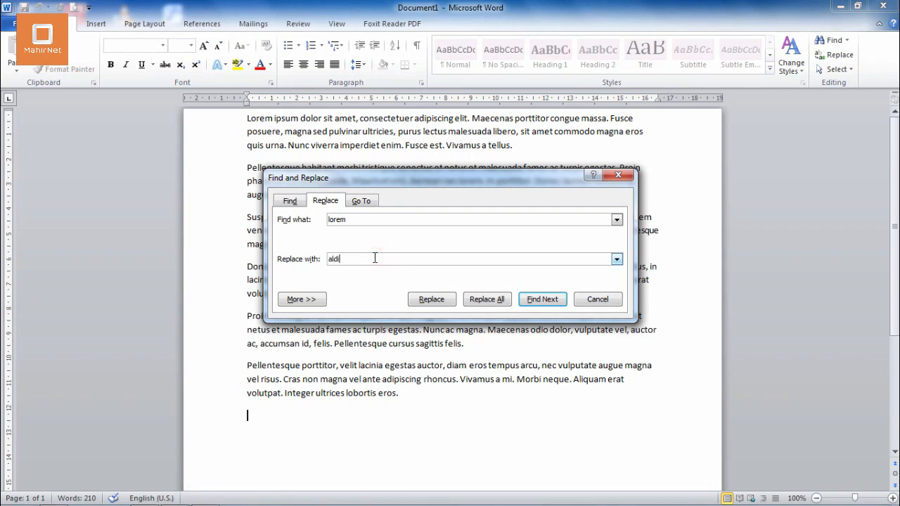
pyautogui.click(444, 301)
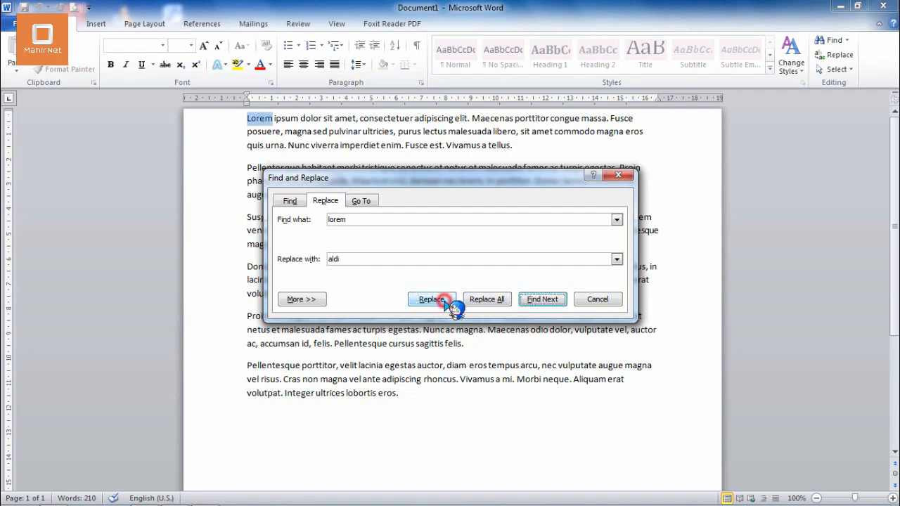
pyautogui.click(539, 300)
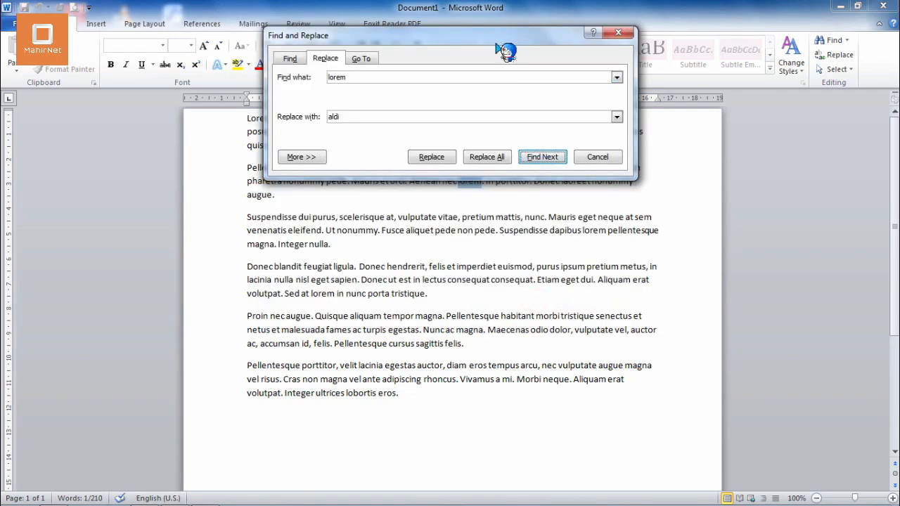
pyautogui.moveTo(497, 44); pyautogui.dragTo(605, 149)
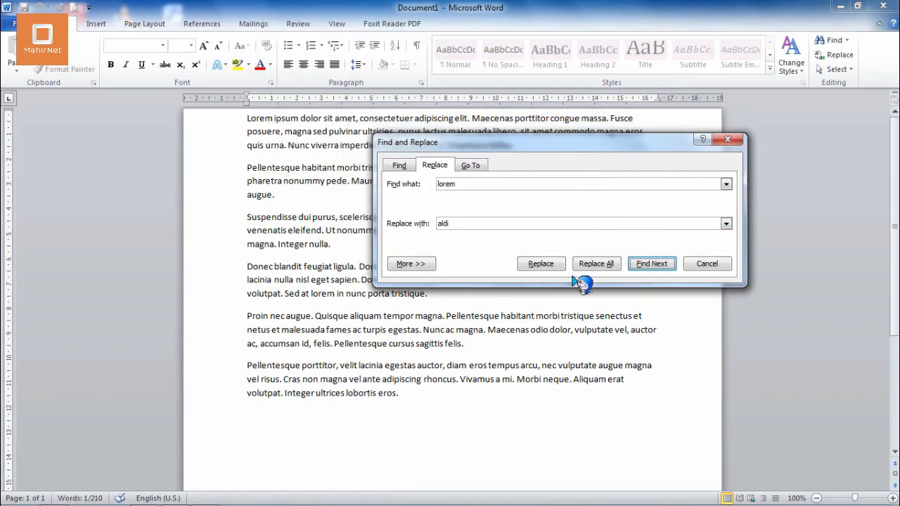
pyautogui.click(547, 269)
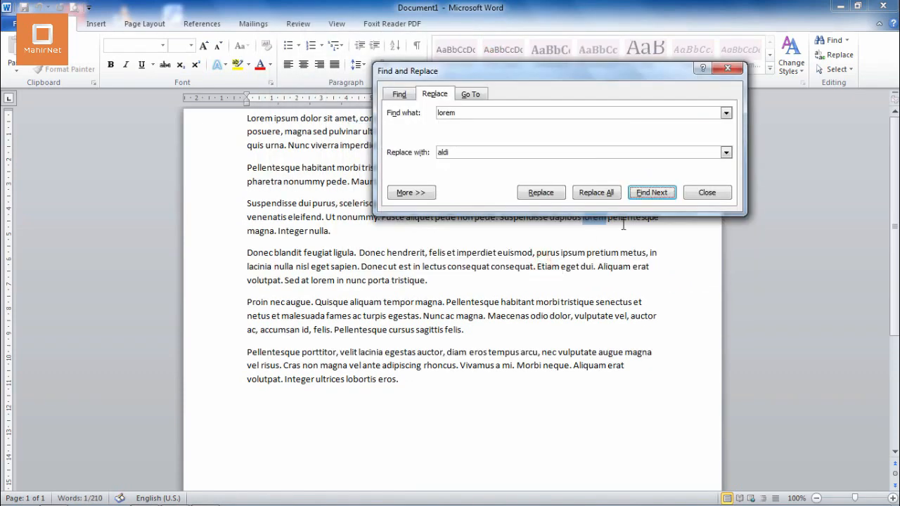
pyautogui.click(648, 193)
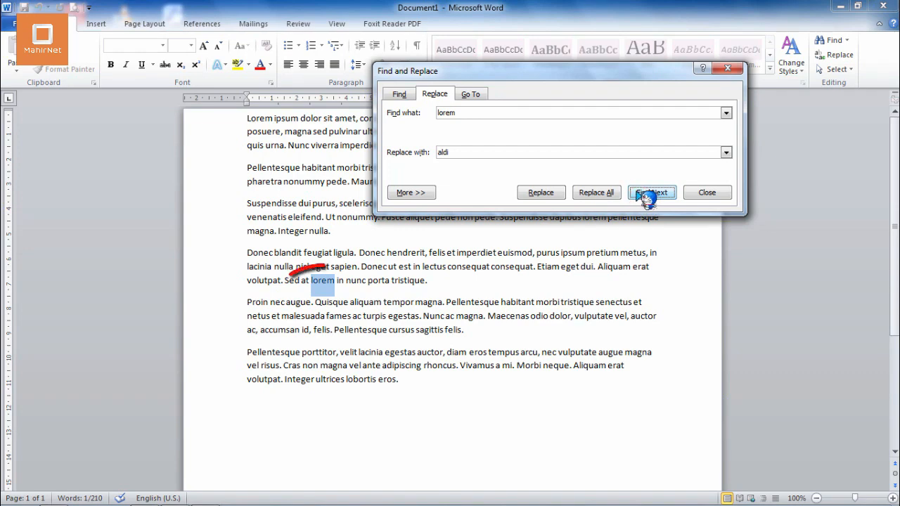
pyautogui.click(545, 196)
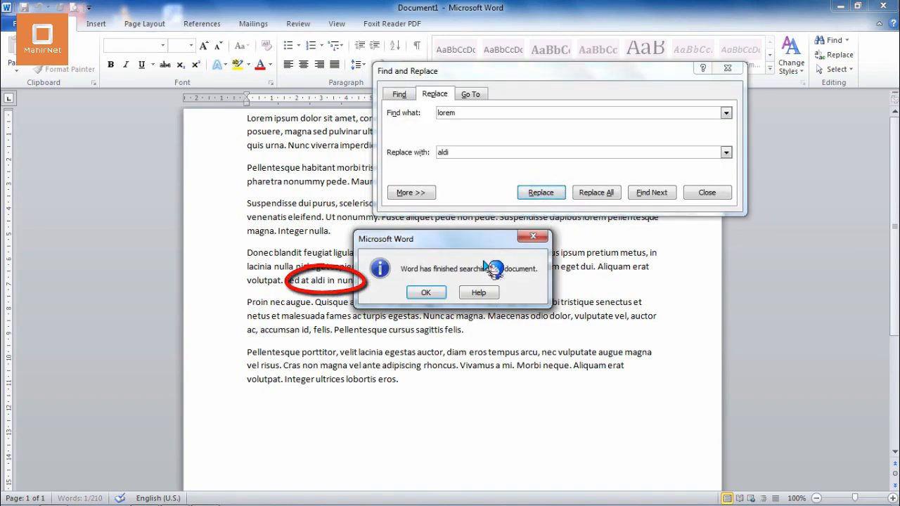
pyautogui.click(425, 292)
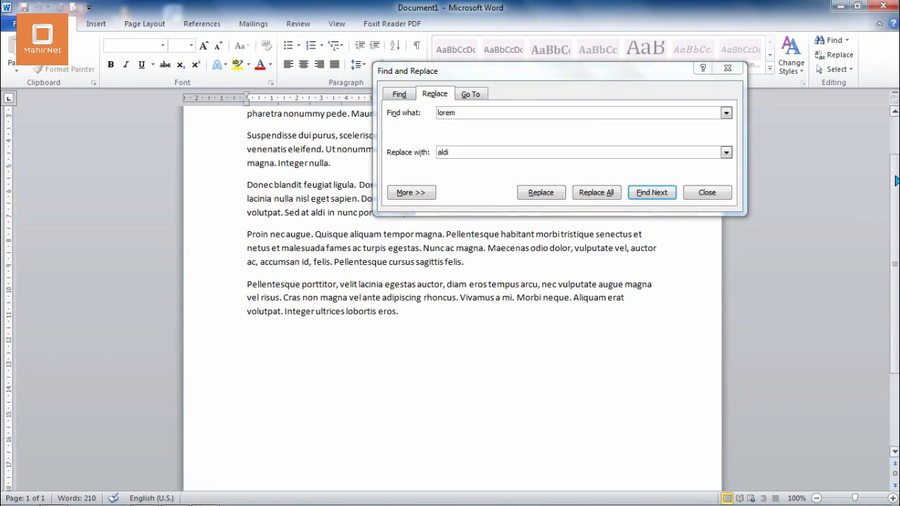
# Replace the document's opening word "Lorem" with the same first name and close the replace dialog
pyautogui.scroll(2, 895, 182)
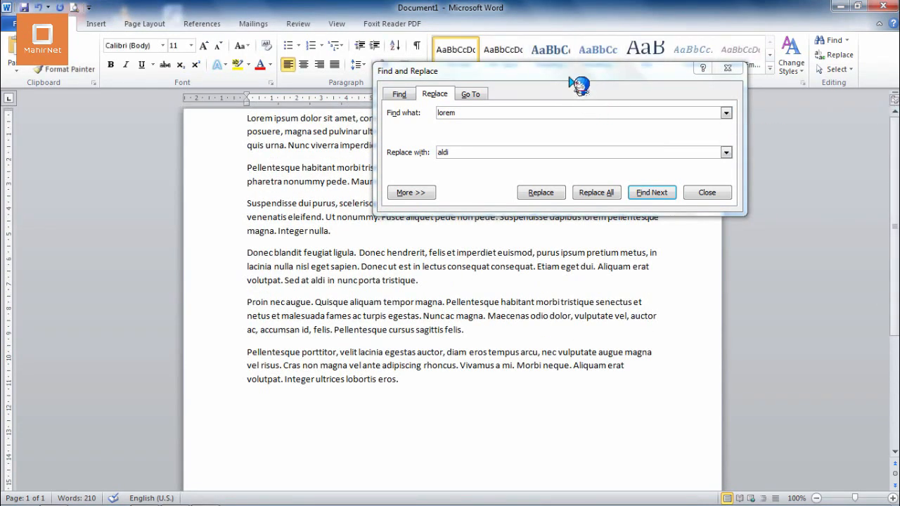
pyautogui.moveTo(570, 76); pyautogui.dragTo(765, 131)
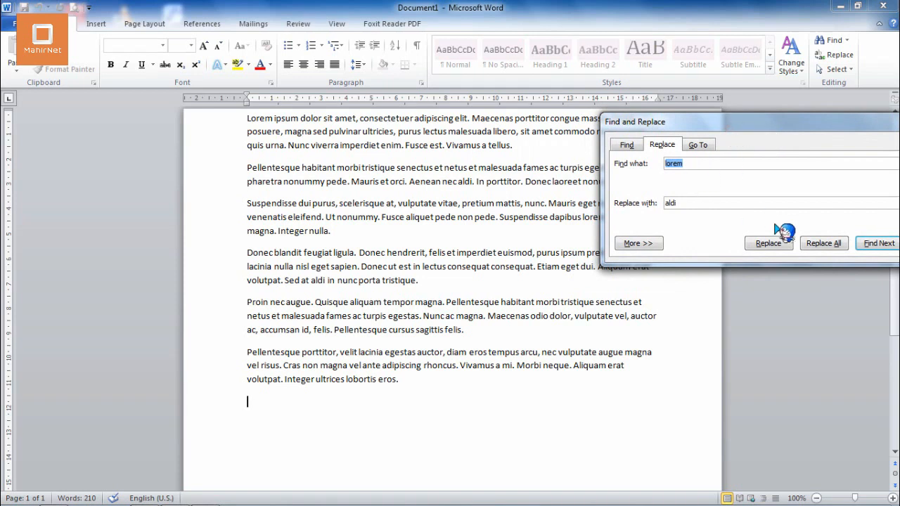
pyautogui.click(876, 243)
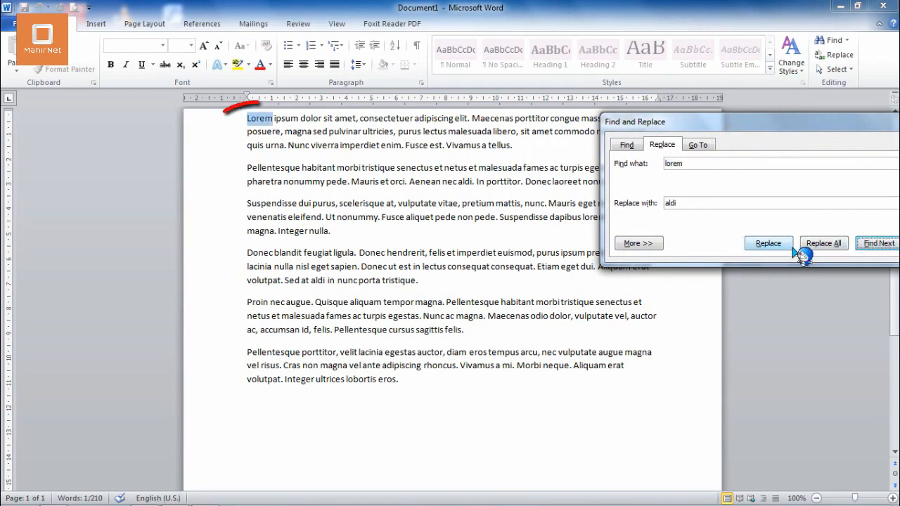
pyautogui.click(755, 243)
pyautogui.moveTo(737, 131); pyautogui.dragTo(557, 151)
pyautogui.click(756, 266)
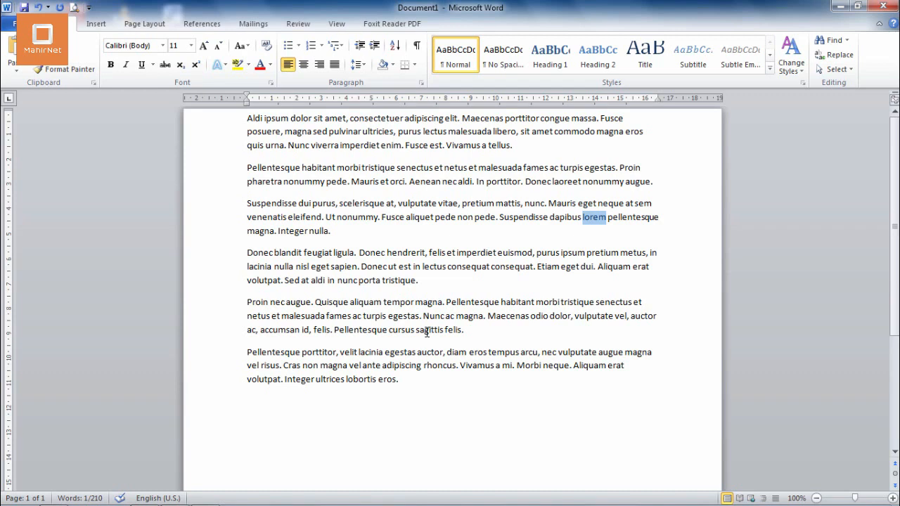
# Italicize the fourth paragraph, starting with "Donec blandit"
pyautogui.click(445, 280)
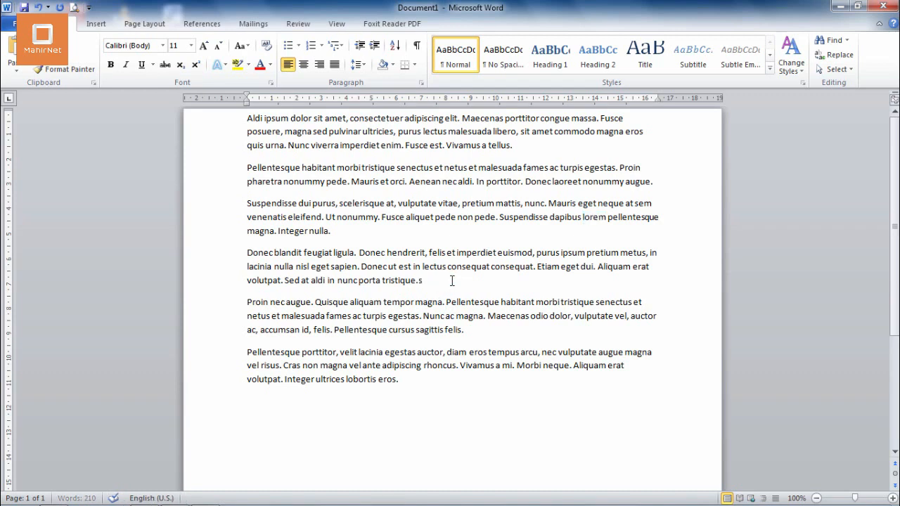
pyautogui.press('BackSpace')
pyautogui.moveTo(445, 281); pyautogui.dragTo(248, 254)
pyautogui.hotkey('ctrl', 'i')
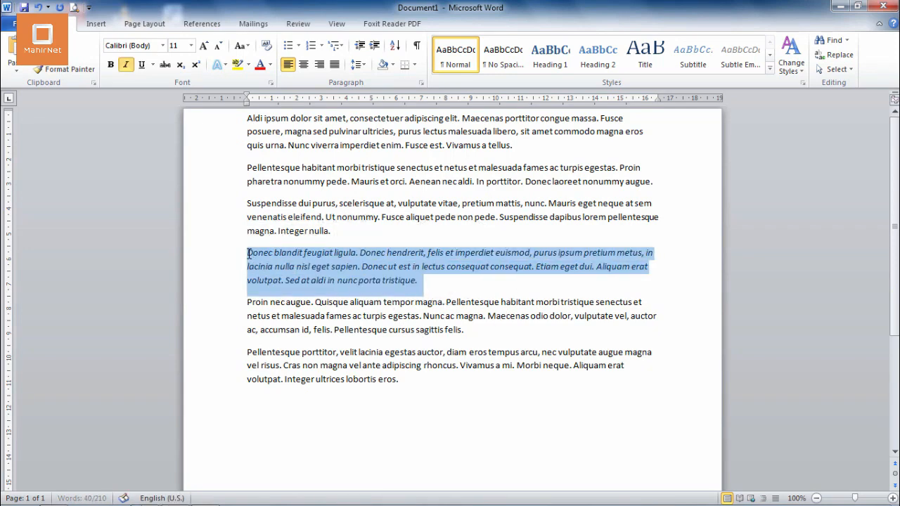
# Switch italic on and off for the entire document text, leaving it all non-italic, and clear the selection
pyautogui.hotkey('ctrl', 'a')
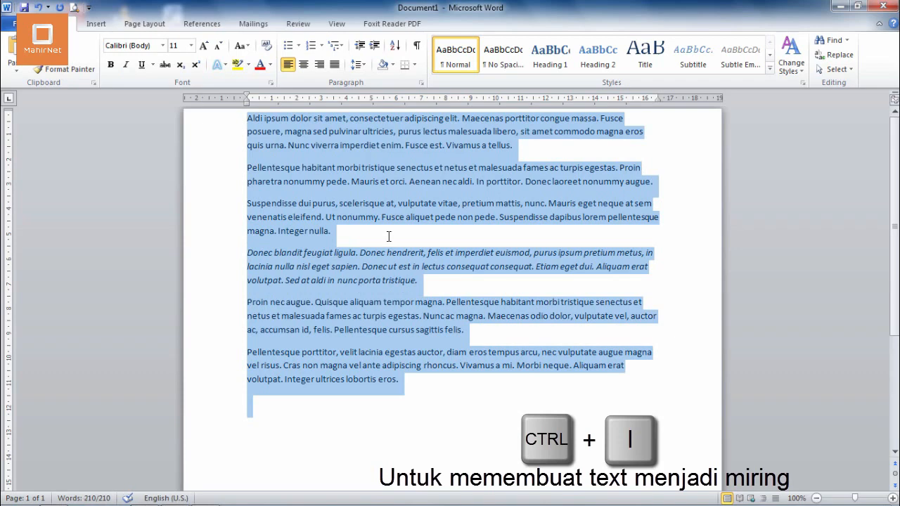
pyautogui.hotkey('ctrl', 'i')
pyautogui.hotkey('ctrl', 'i')
pyautogui.hotkey('ctrl', 'i')
pyautogui.hotkey('ctrl', 'i')
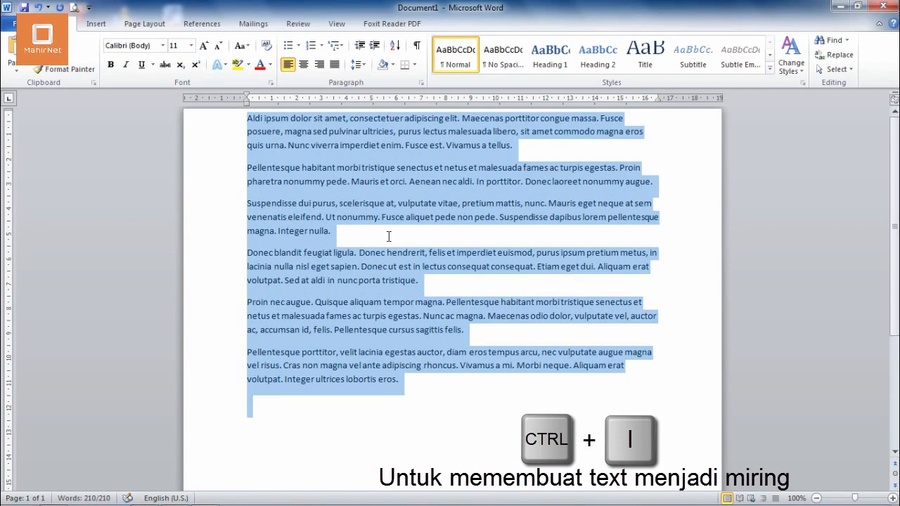
pyautogui.hotkey('ctrl', 'i')
pyautogui.hotkey('ctrl', 'i')
pyautogui.hotkey('ctrl', 'i')
pyautogui.hotkey('ctrl', 'i')
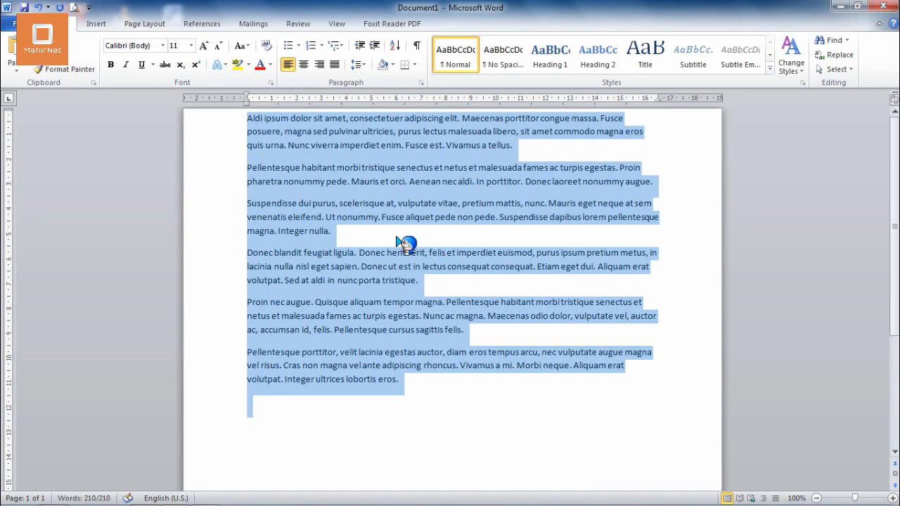
pyautogui.click(397, 239)
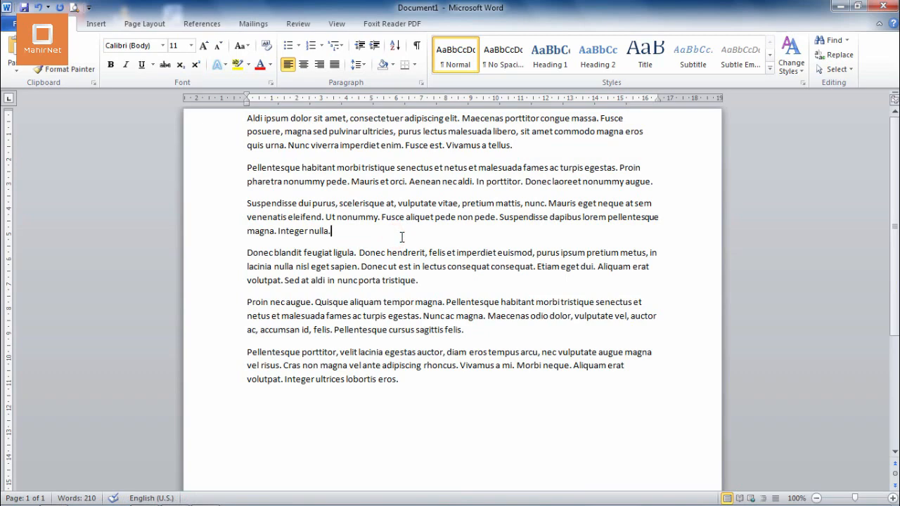
# Toggle justified alignment on the entire document text, leaving it justified
pyautogui.hotkey('ctrl', 'a')
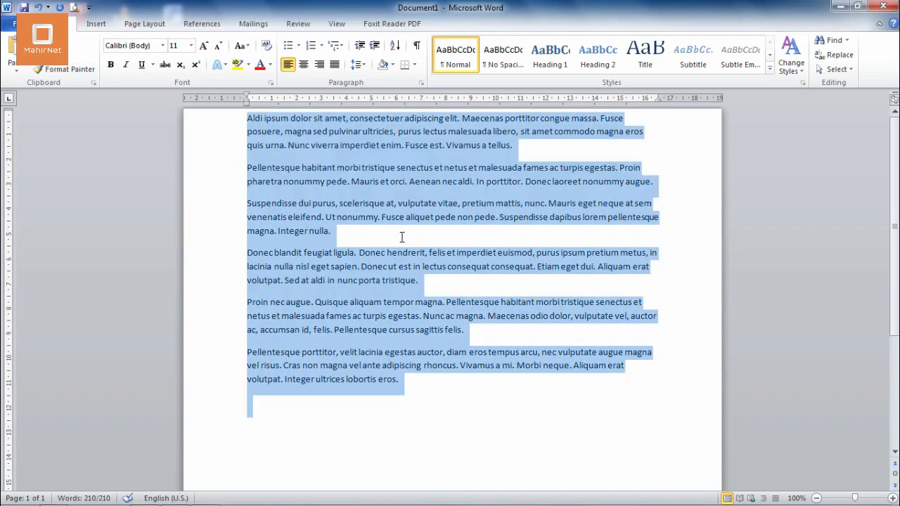
pyautogui.hotkey('ctrl', 'j')
pyautogui.hotkey('ctrl', 'j')
pyautogui.hotkey('ctrl', 'j')
pyautogui.hotkey('ctrl', 'j')
pyautogui.hotkey('ctrl', 'j')
pyautogui.hotkey('ctrl', 'j')
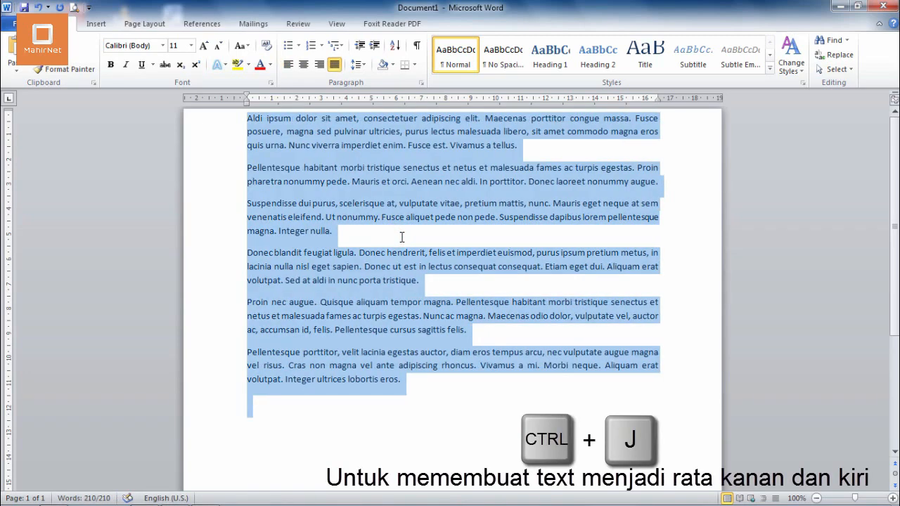
pyautogui.hotkey('ctrl', 'j')
pyautogui.hotkey('ctrl', 'j')
pyautogui.hotkey('ctrl', 'j')
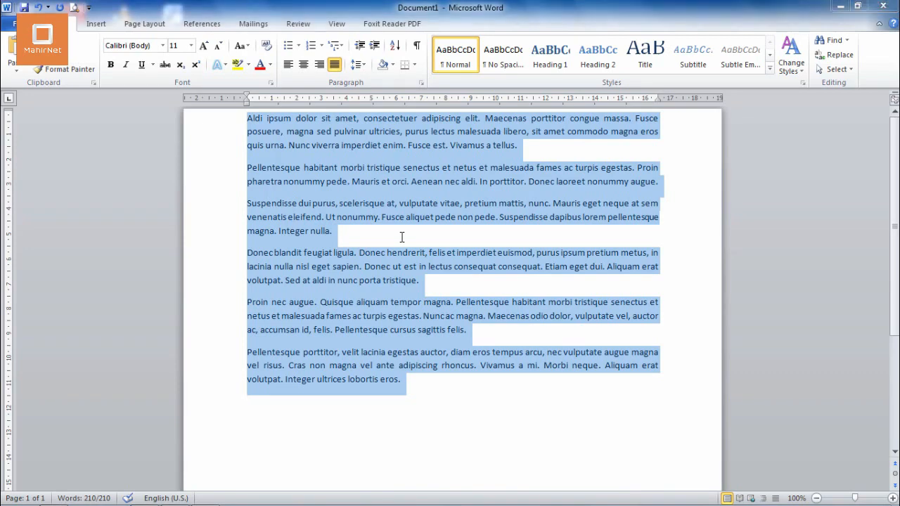
# Try folders in My Documents, such as Corel and Adobe, as hyperlink targets for the whole text, and cancel the link
pyautogui.hotkey('ctrl', 'k')
pyautogui.click(415, 208)
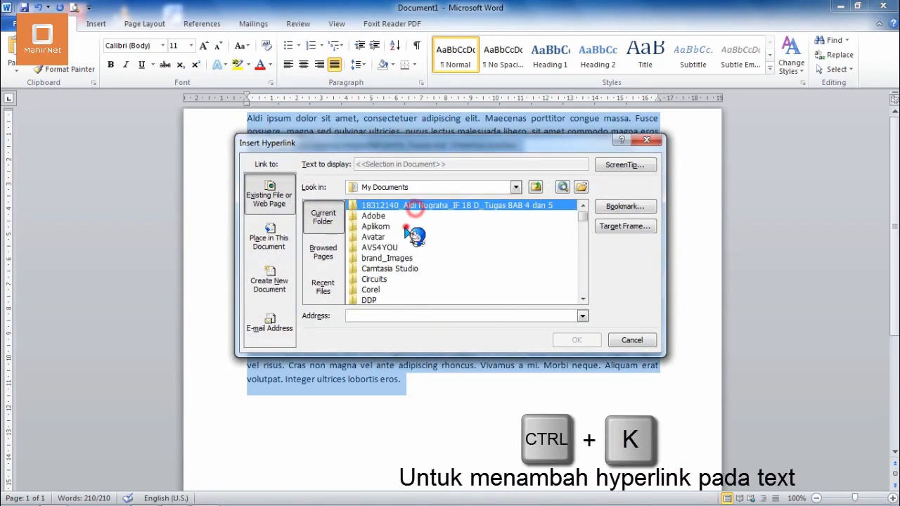
pyautogui.click(407, 226)
pyautogui.click(375, 236)
pyautogui.click(375, 256)
pyautogui.click(370, 291)
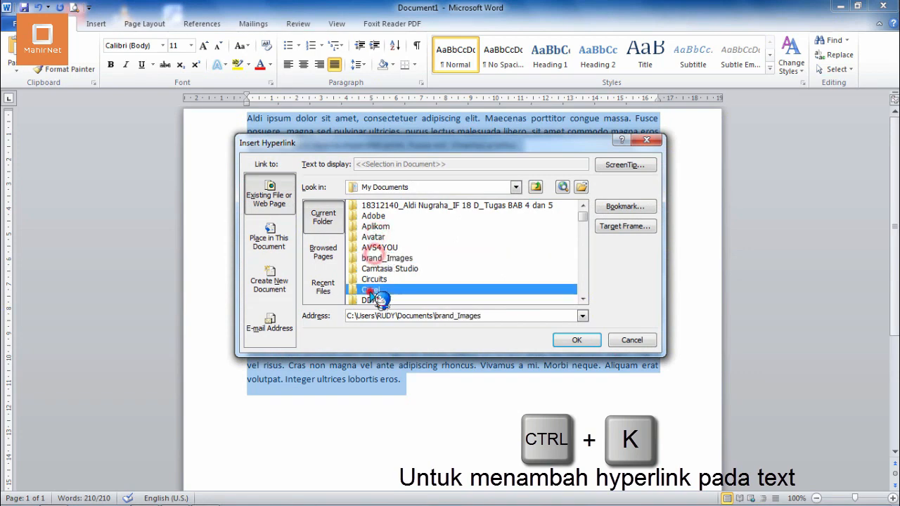
pyautogui.click(379, 205)
pyautogui.click(374, 216)
pyautogui.click(646, 338)
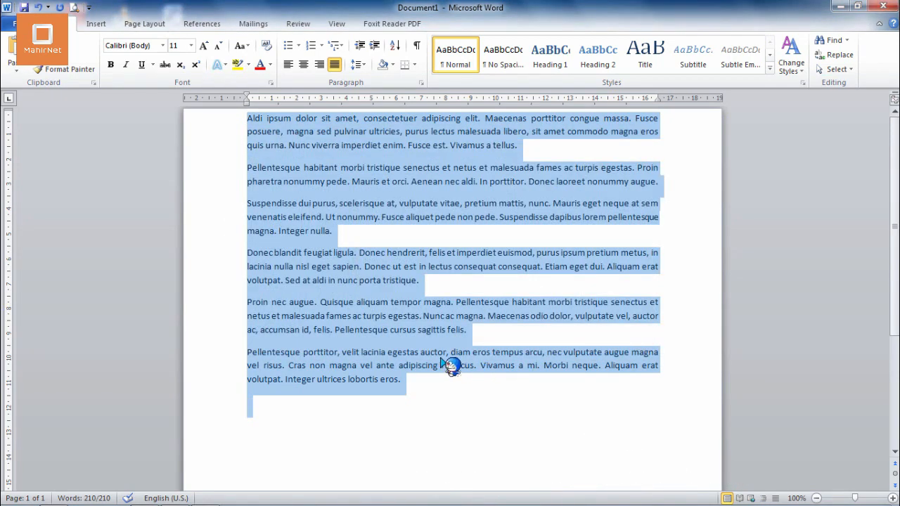
# Alternate the entire document text between left and justified alignment, leaving it left-aligned
pyautogui.hotkey('ctrl', 'l')
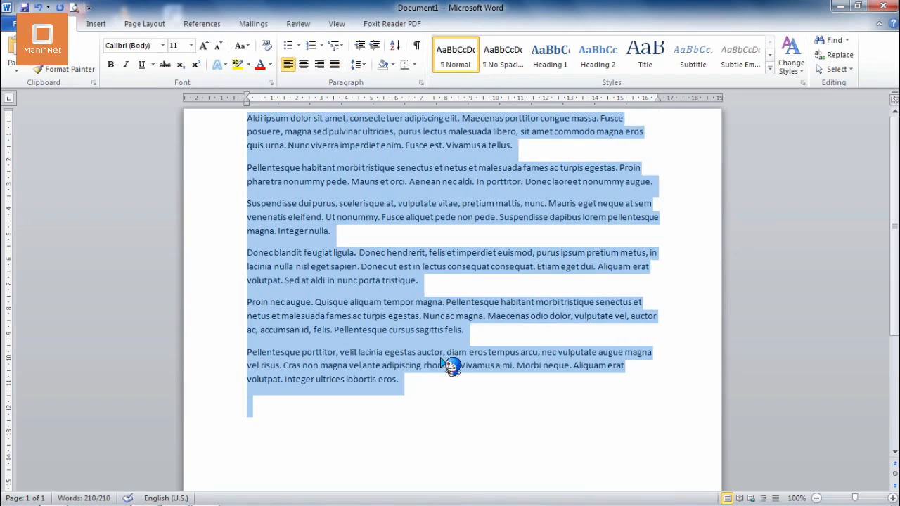
pyautogui.hotkey('ctrl', 'j')
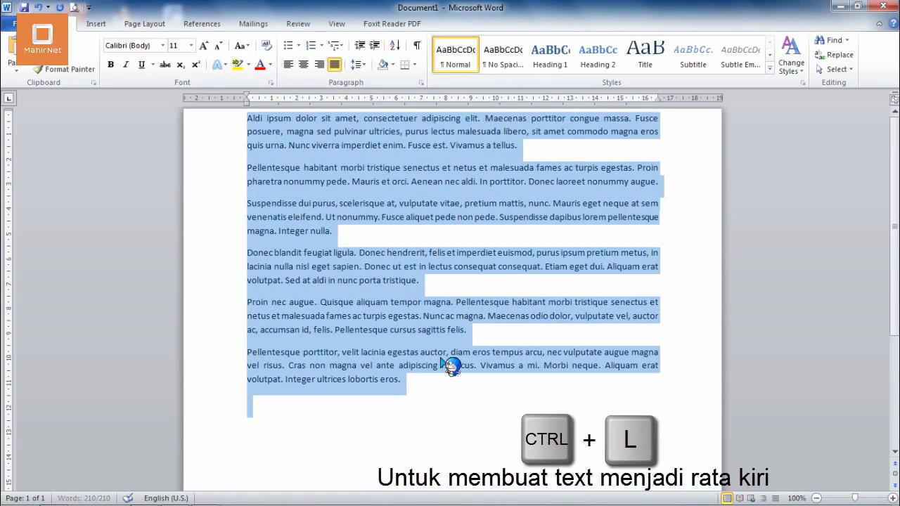
pyautogui.hotkey('ctrl', 'l')
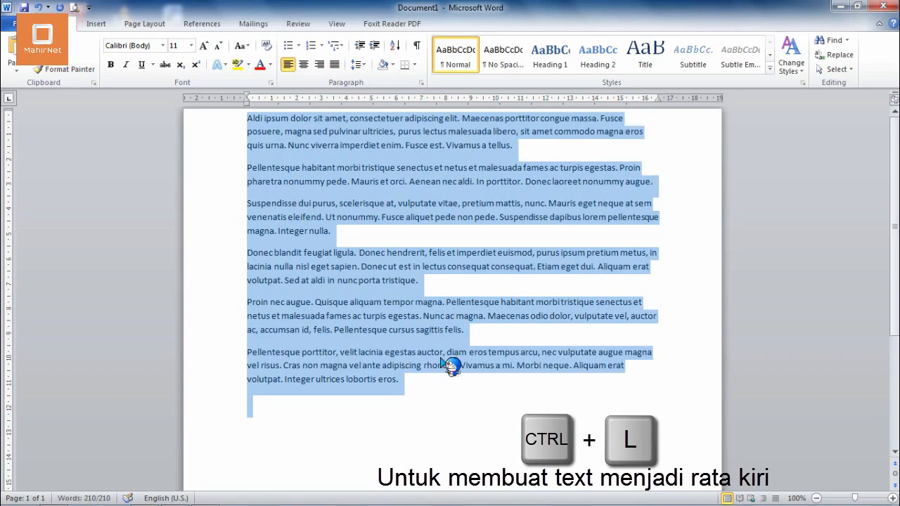
pyautogui.hotkey('ctrl', 'j')
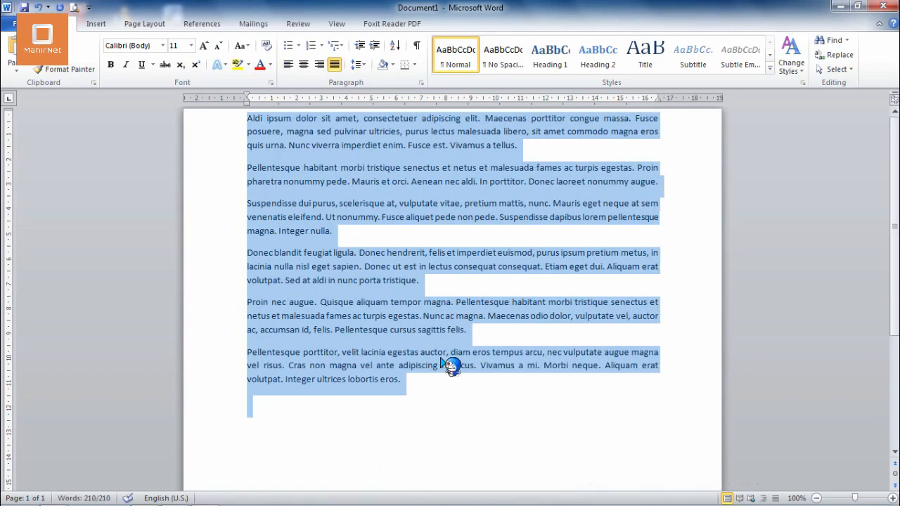
pyautogui.hotkey('ctrl', 'l')
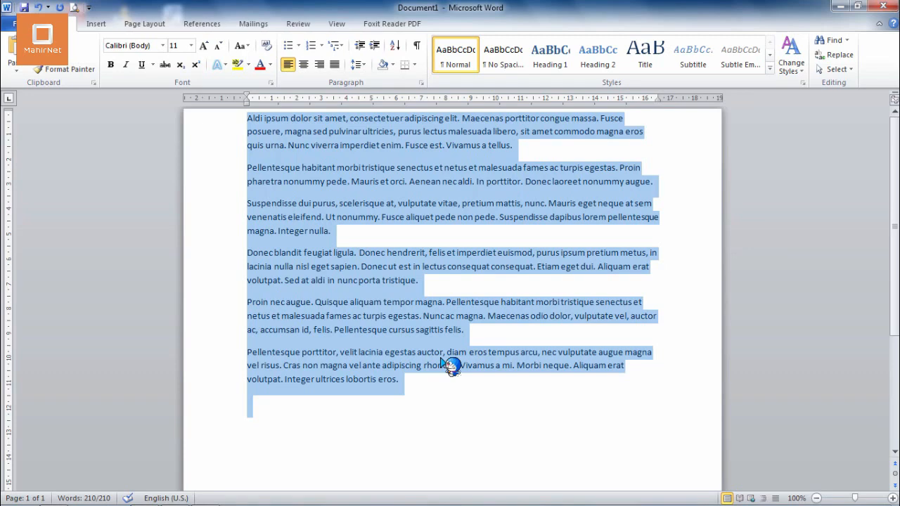
pyautogui.click(404, 414)
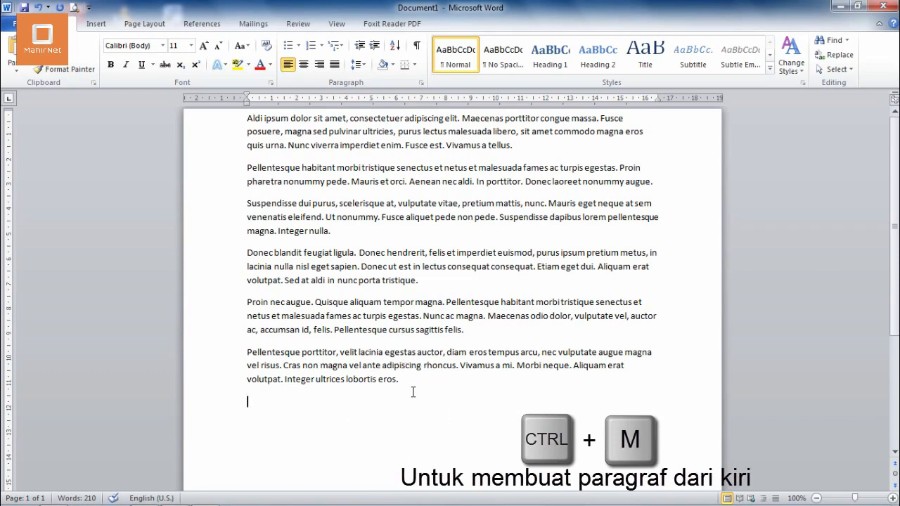
pyautogui.moveTo(411, 383); pyautogui.dragTo(251, 351)
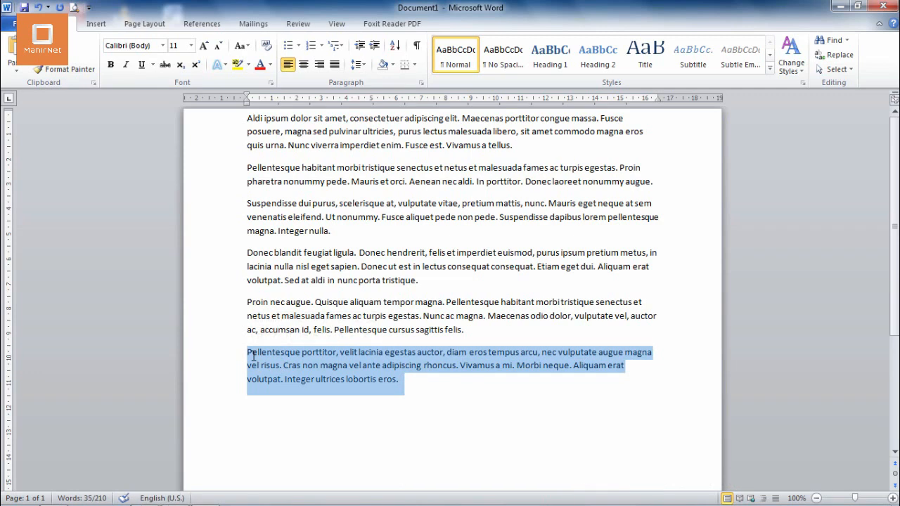
pyautogui.click(253, 354)
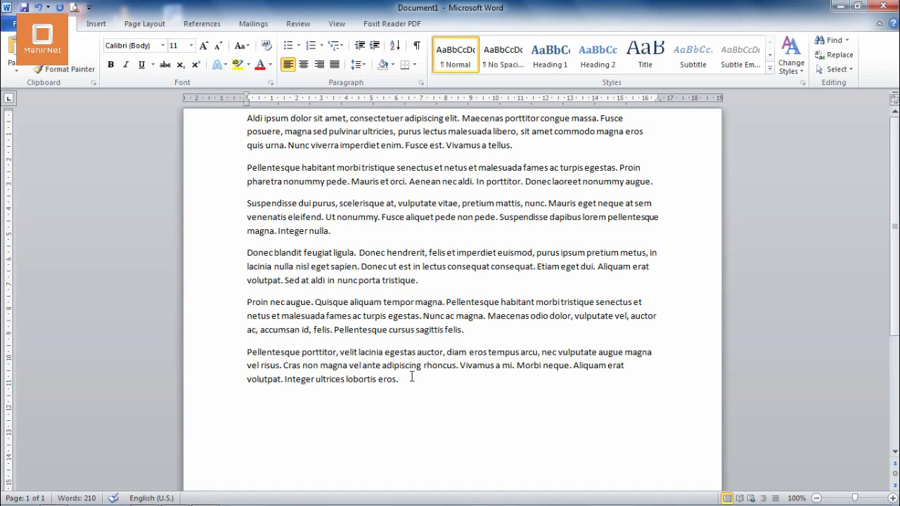
# Create a new blank document and close it, returning to the placeholder text document
pyautogui.click(397, 411)
pyautogui.hotkey('ctrl', 'n')
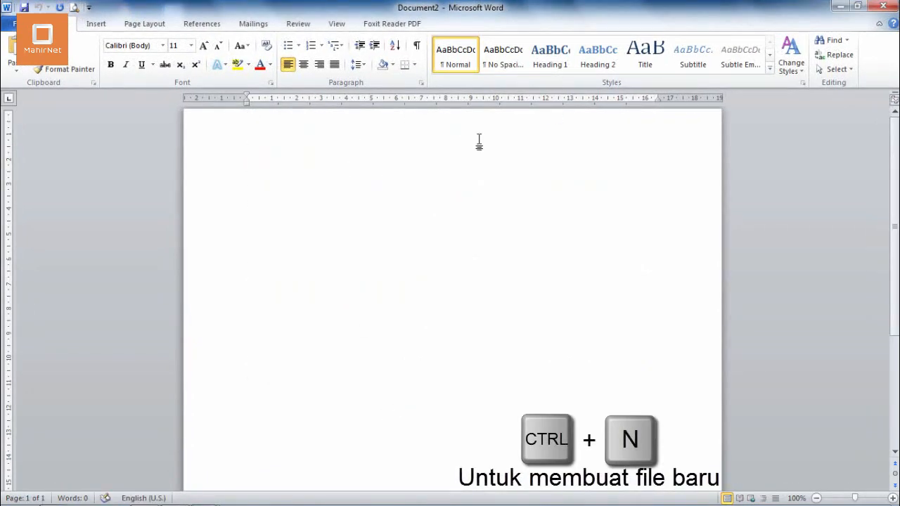
pyautogui.click(882, 7)
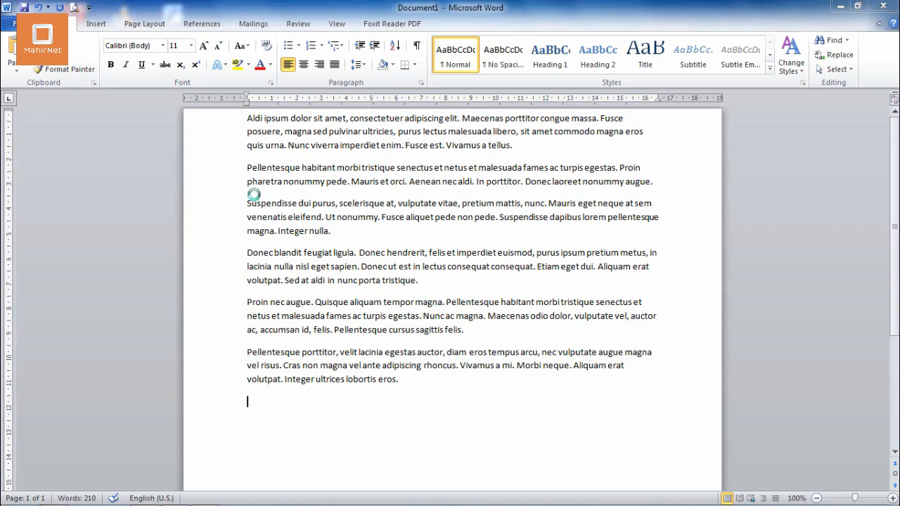
# Open the Word file in the Documents library named with only the author's first name, and close it to return to the placeholder text
pyautogui.hotkey('ctrl', 'o')
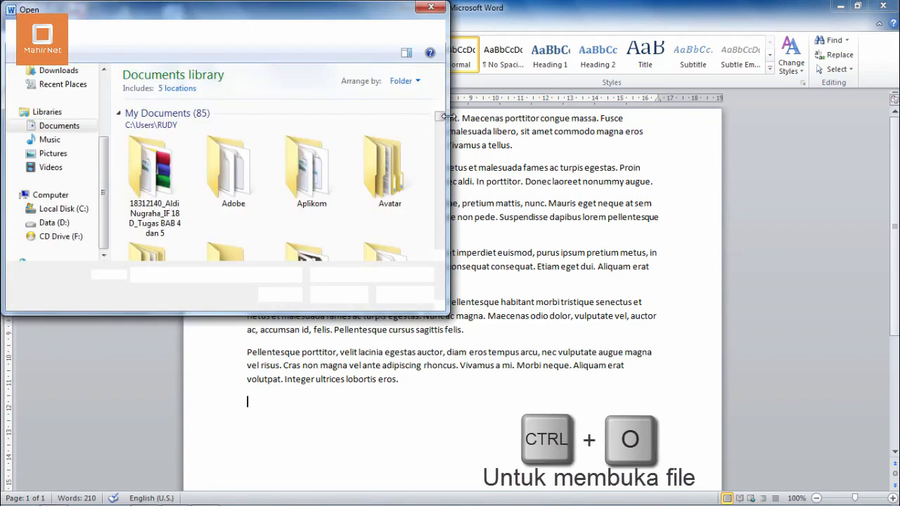
pyautogui.moveTo(442, 120); pyautogui.dragTo(443, 149)
pyautogui.click(311, 166)
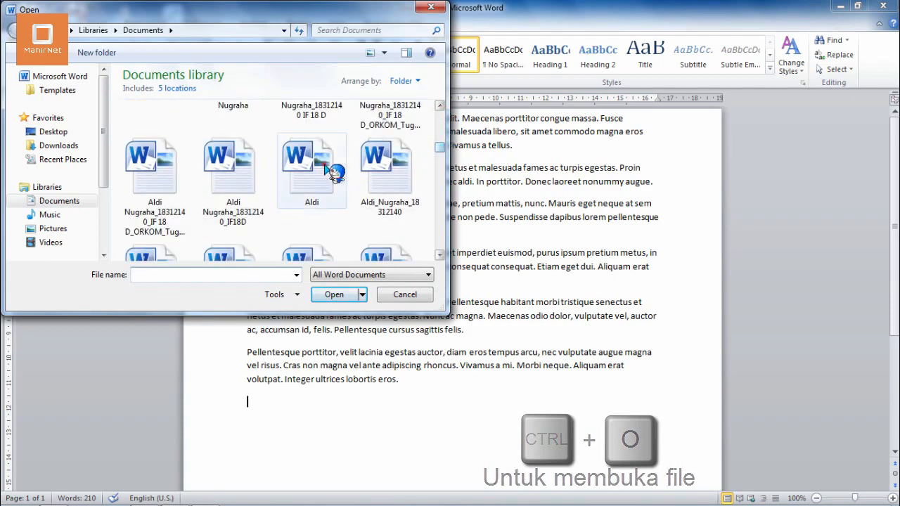
pyautogui.click(342, 293)
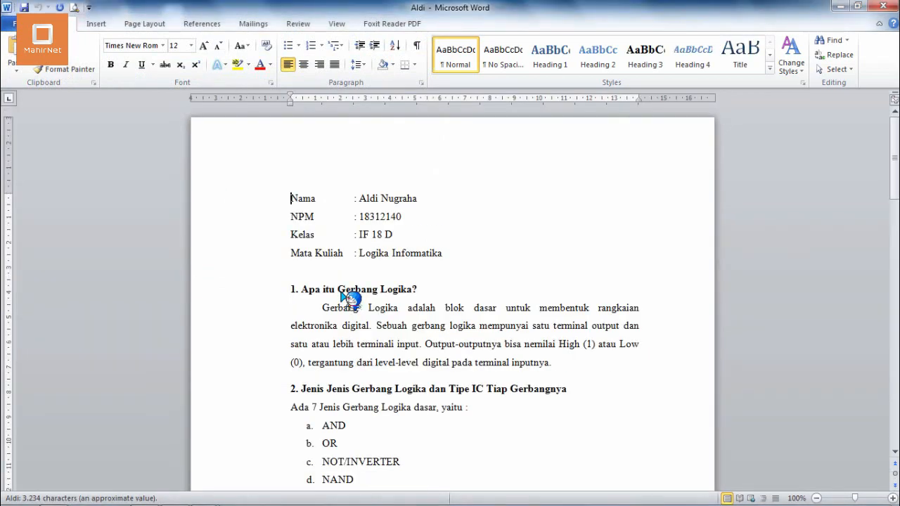
pyautogui.click(883, 6)
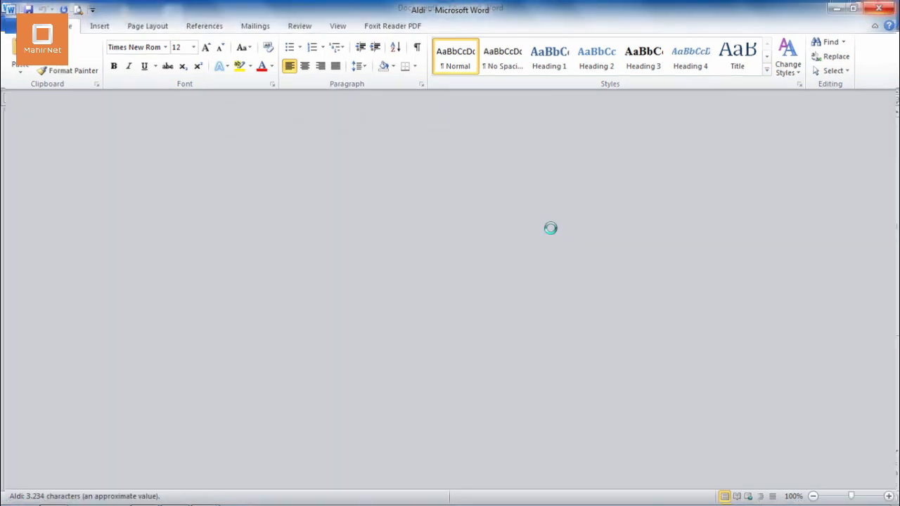
pyautogui.click(282, 407)
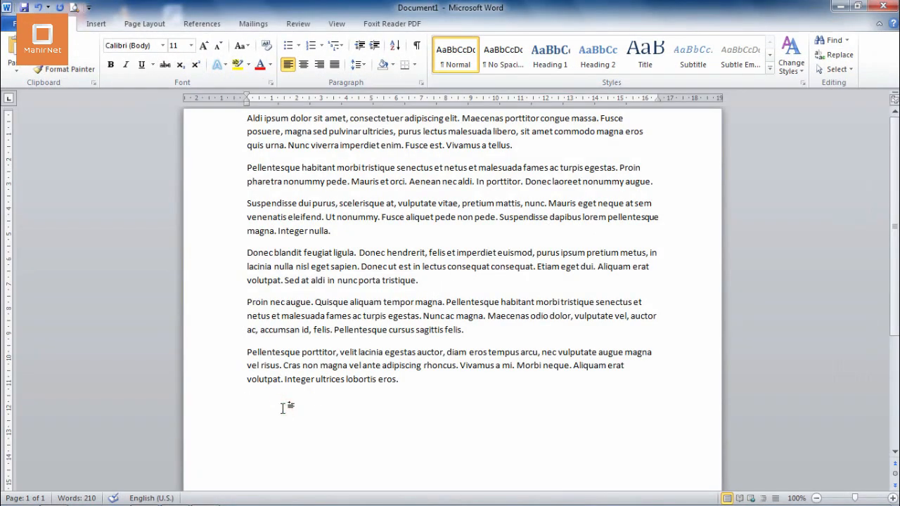
# View the print settings and preview of the document, and leave them while keeping the unsaved document open
pyautogui.hotkey('ctrl', 'p')
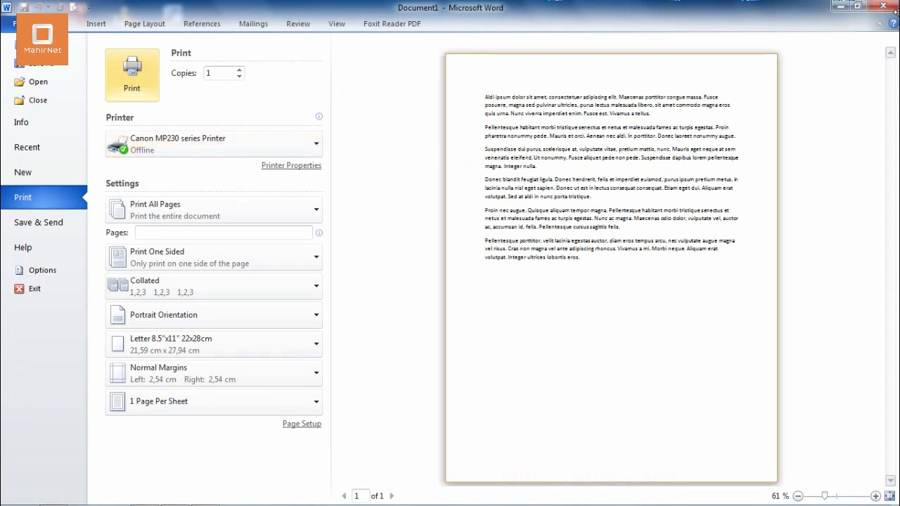
pyautogui.click(891, 13)
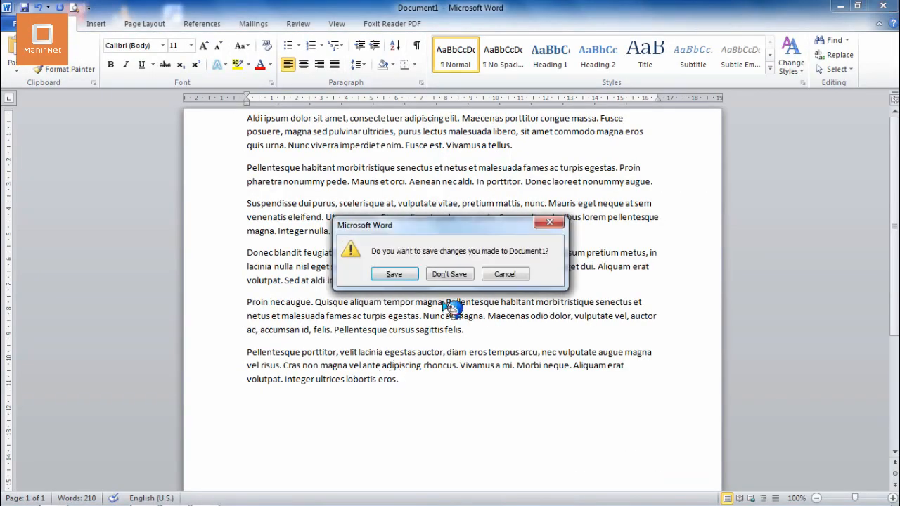
pyautogui.click(498, 275)
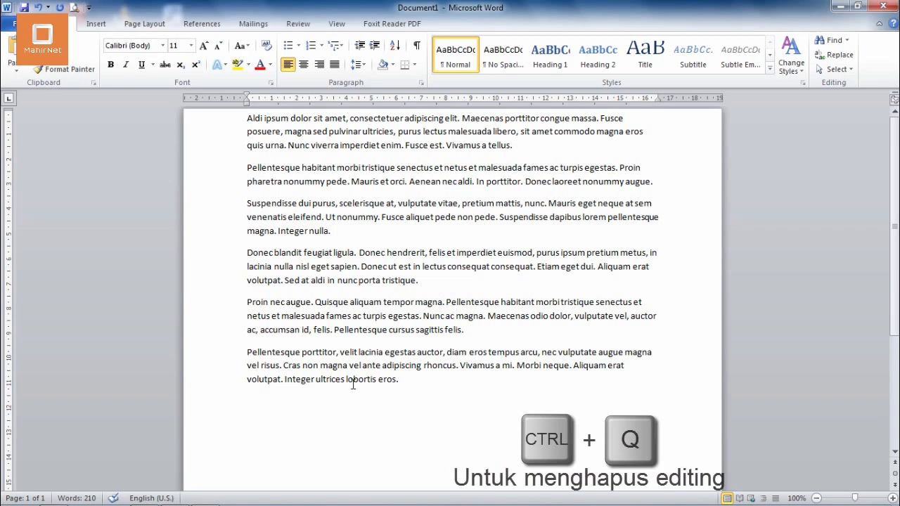
pyautogui.moveTo(406, 378); pyautogui.dragTo(246, 353)
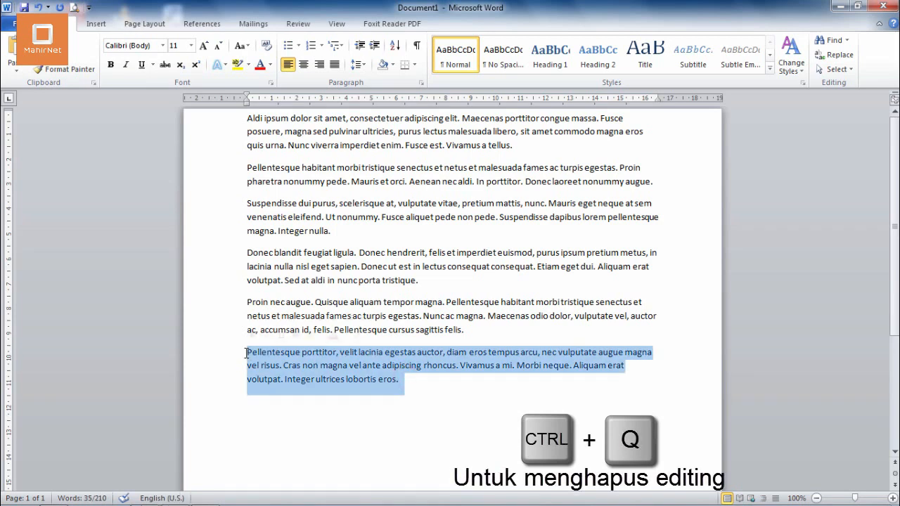
pyautogui.click(312, 411)
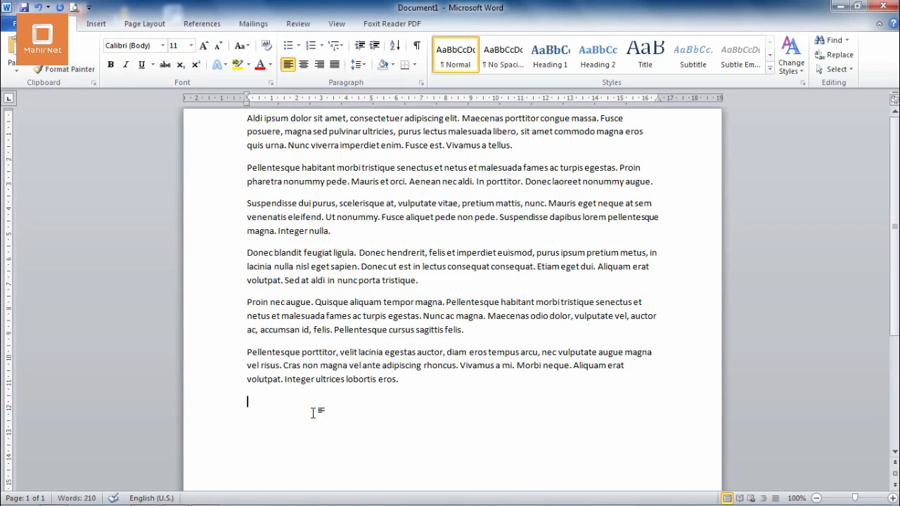
# Alternate the entire document text between right and left alignment, leaving it left-aligned, and clear the selection
pyautogui.hotkey('ctrl', 'a')
pyautogui.hotkey('ctrl', 'r')
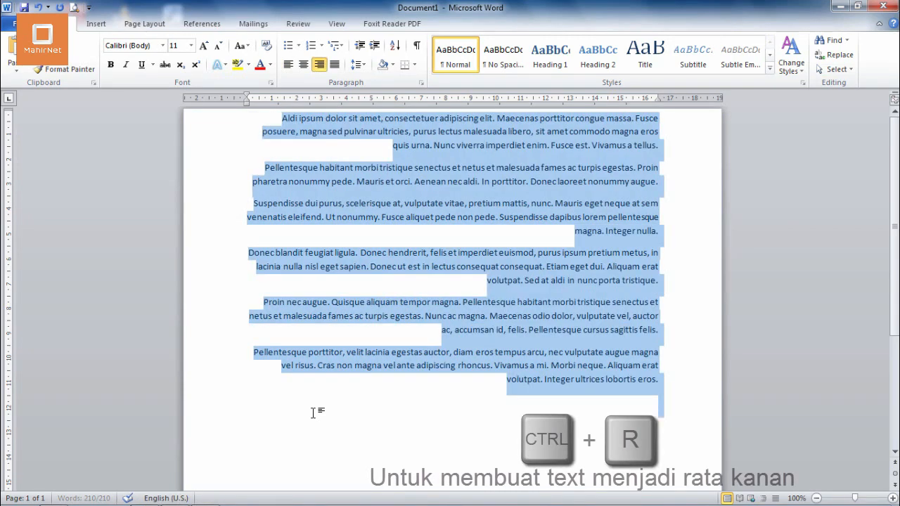
pyautogui.hotkey('ctrl', 'r')
pyautogui.hotkey('ctrl', 'r')
pyautogui.hotkey('ctrl', 'r')
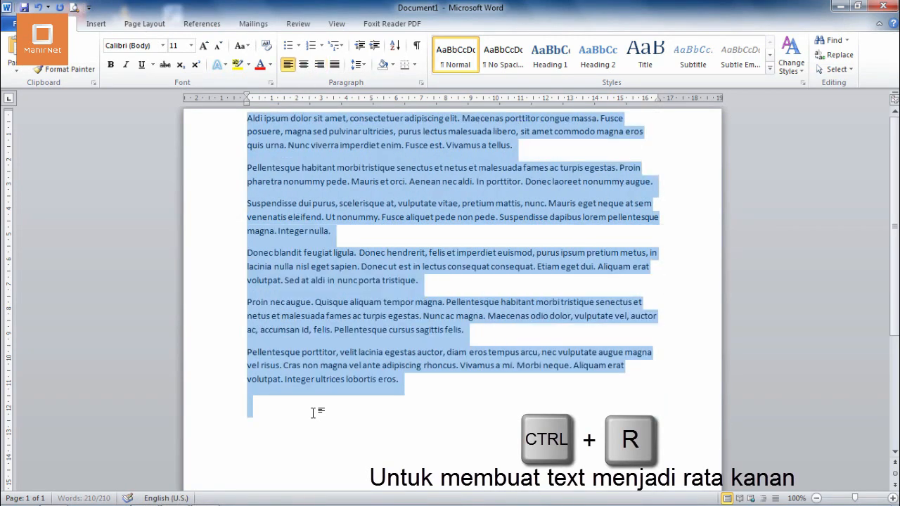
pyautogui.hotkey('ctrl', 'r')
pyautogui.hotkey('ctrl', 'r')
pyautogui.hotkey('ctrl', 'r')
pyautogui.hotkey('ctrl', 'r')
pyautogui.hotkey('ctrl', 'r')
pyautogui.hotkey('ctrl', 'r')
pyautogui.hotkey('ctrl', 'r')
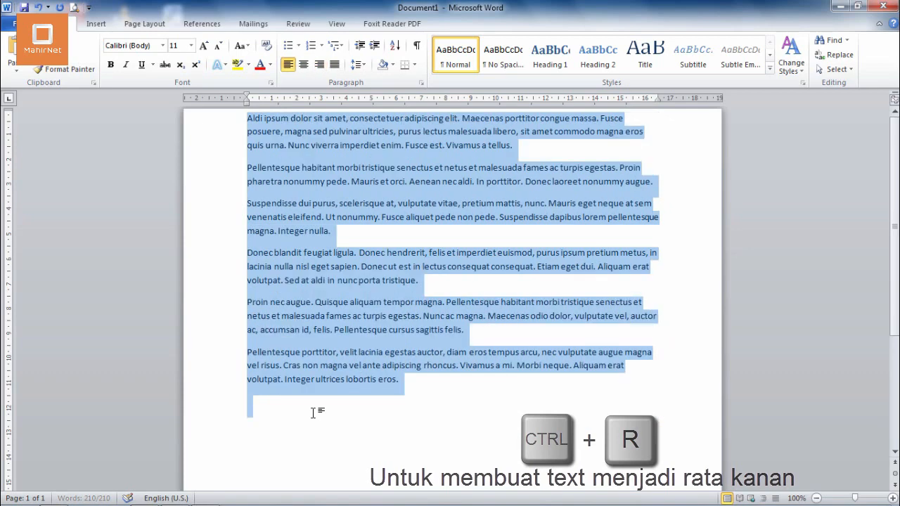
pyautogui.hotkey('ctrl', 'r')
pyautogui.hotkey('ctrl', 'r')
pyautogui.hotkey('ctrl', 'r')
pyautogui.hotkey('ctrl', 'r')
pyautogui.hotkey('ctrl', 'r')
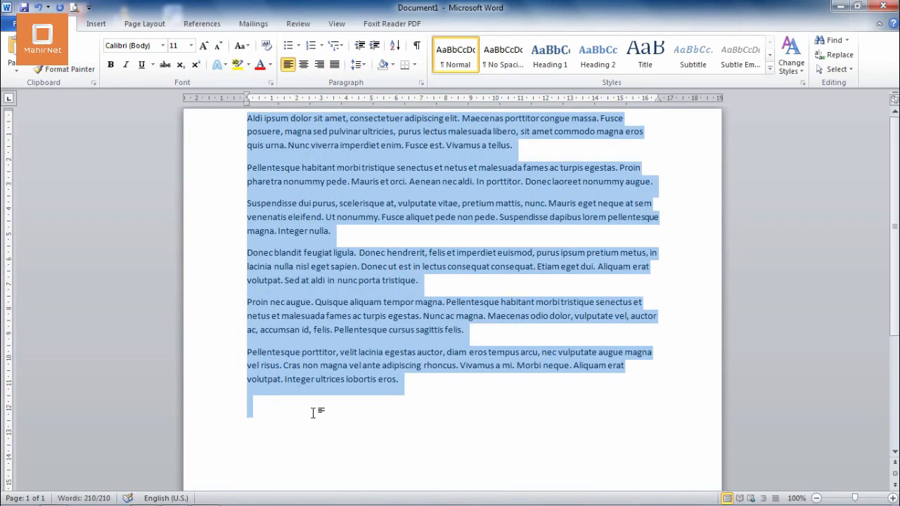
pyautogui.hotkey('ctrl', 'r')
pyautogui.hotkey('ctrl', 'r')
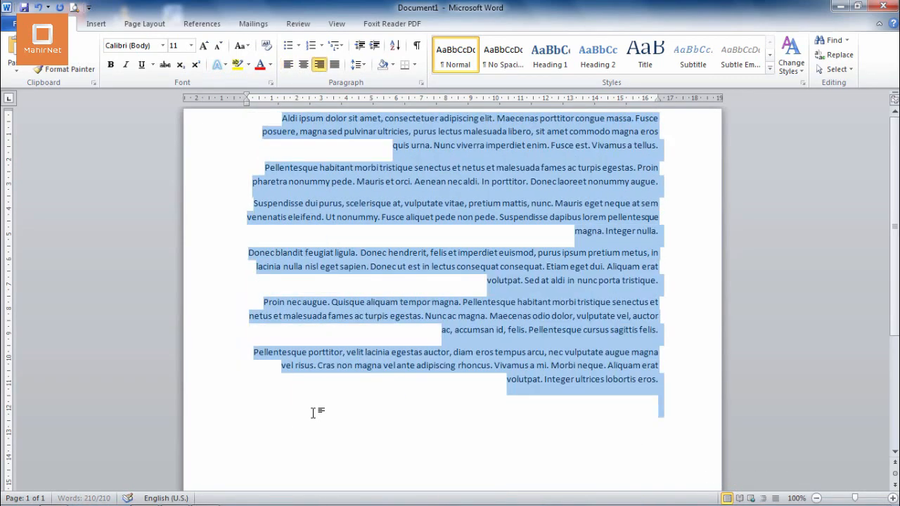
pyautogui.click(314, 412)
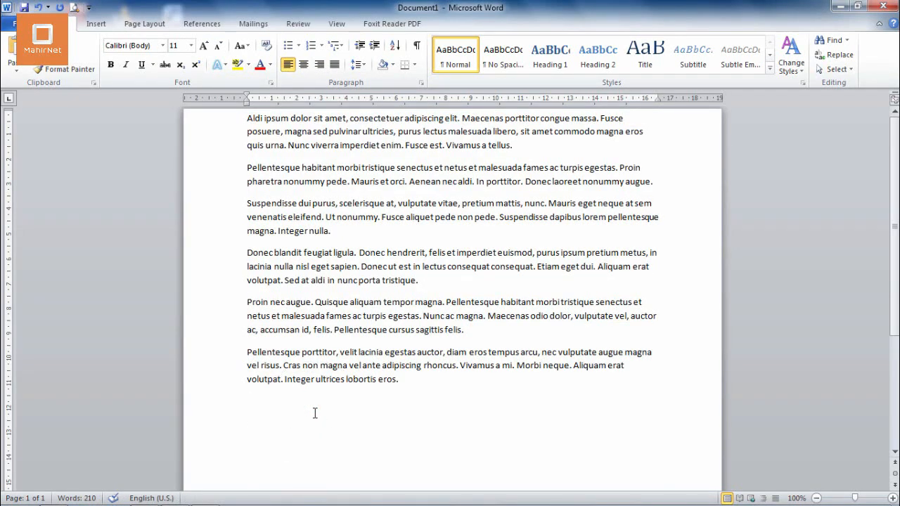
# Start saving the document as a Word Document in the Documents library, named with the text's first two words, and cancel the save
pyautogui.hotkey('ctrl', 's')
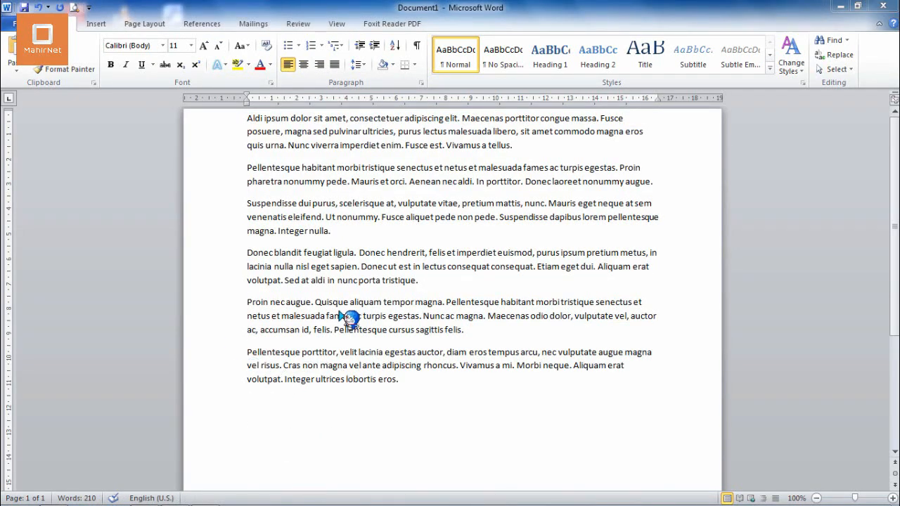
pyautogui.write('ahsha')
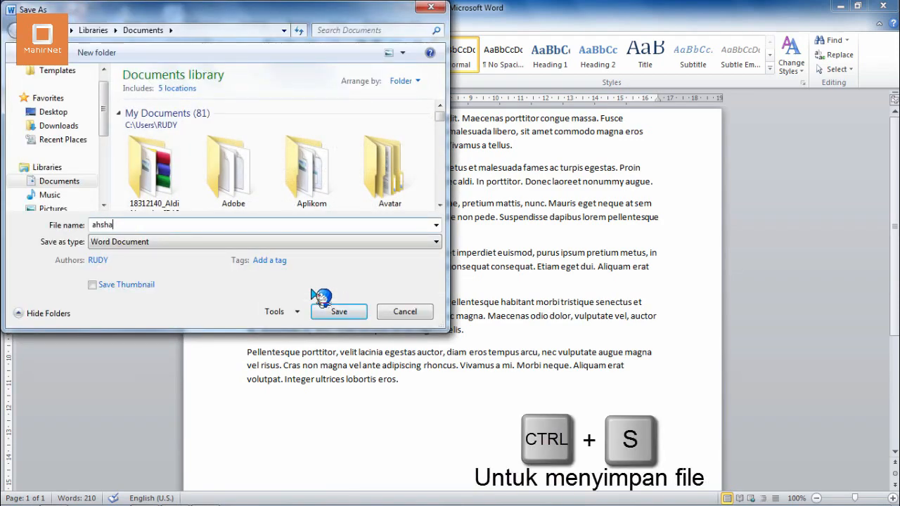
pyautogui.write('l')
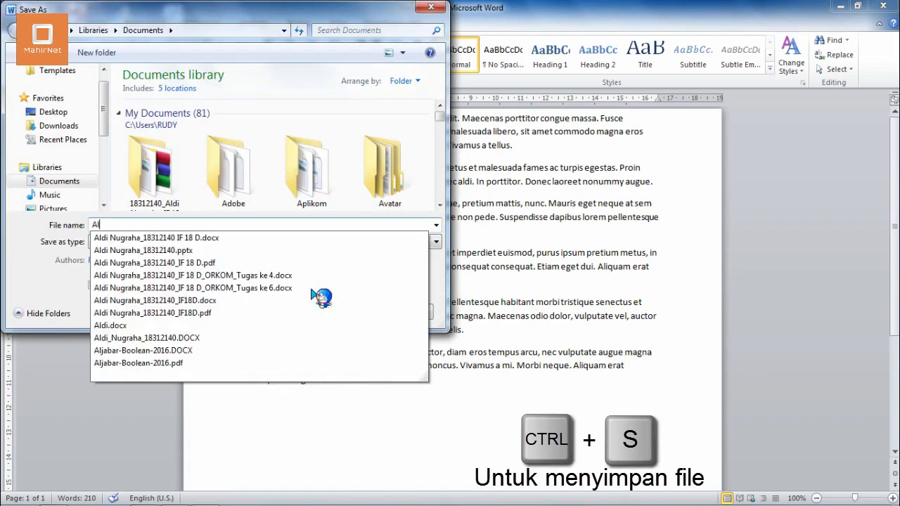
pyautogui.write('di ipsum')
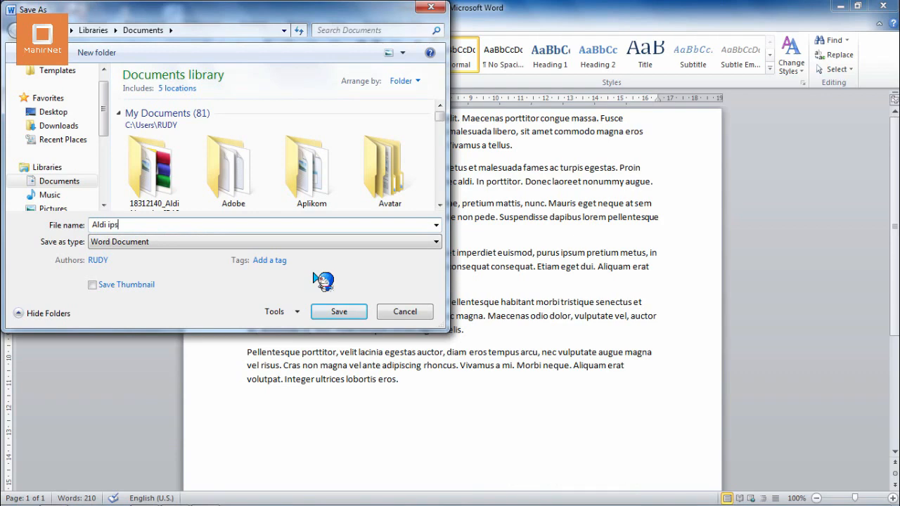
pyautogui.click(385, 315)
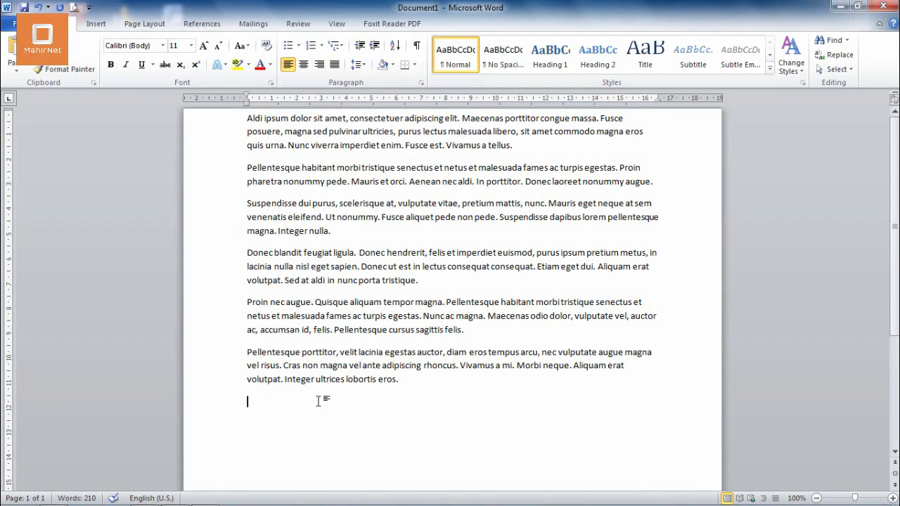
# Apply a hanging indent to the entire document text and increase it to about 6.4 cm
pyautogui.hotkey('ctrl', 'a')
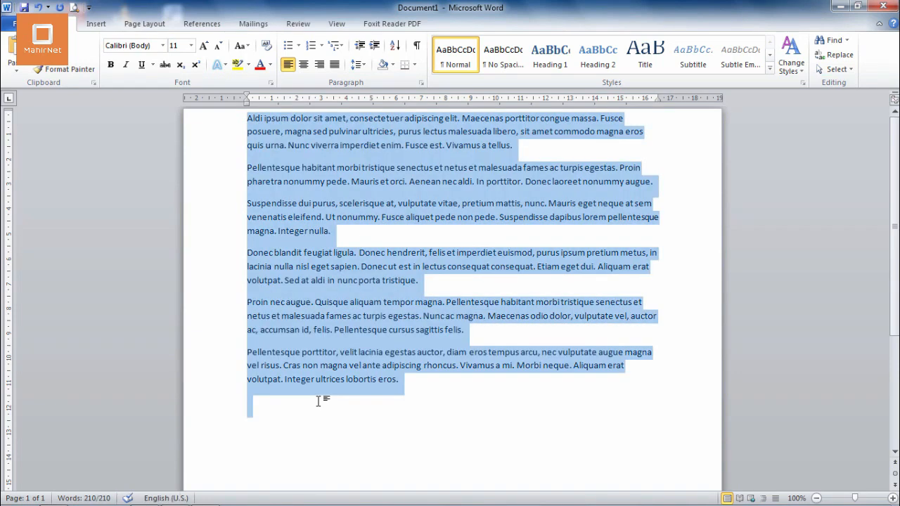
pyautogui.hotkey('ctrl', 't')
pyautogui.hotkey('ctrl', 't')
pyautogui.hotkey('ctrl', 't')
pyautogui.hotkey('ctrl', 't')
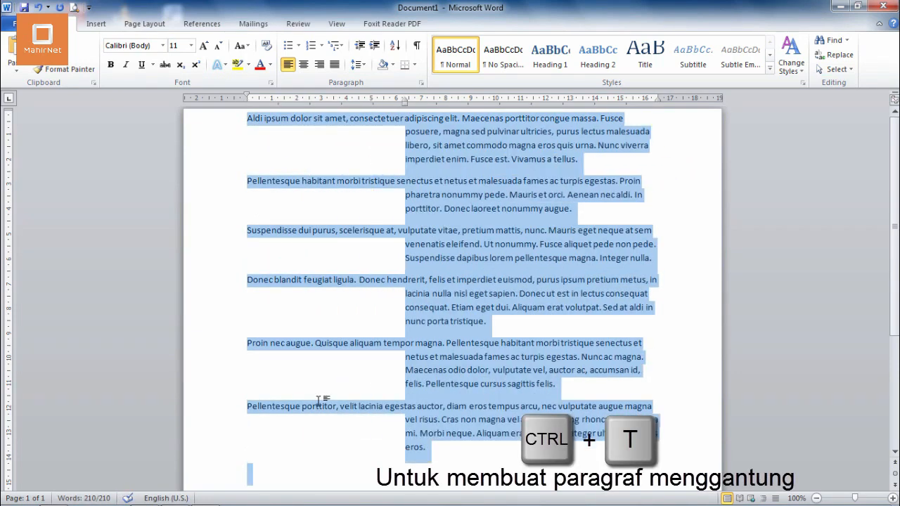
# Reduce the entire text's hanging indent level by level to about 1.3 cm, and clear the selection
pyautogui.hotkey('ctrl', 'shift', 't')
pyautogui.hotkey('ctrl', 'shift', 't')
pyautogui.hotkey('ctrl', 'shift', 't')
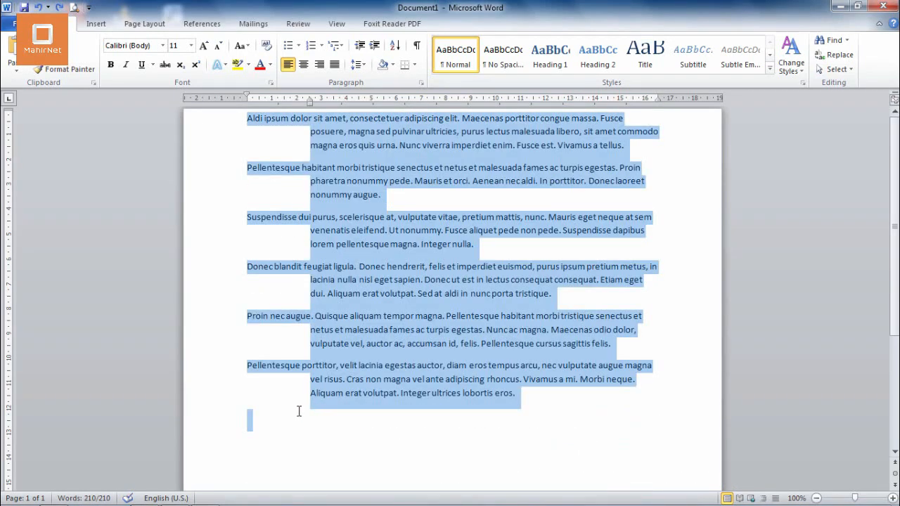
pyautogui.click(296, 411)
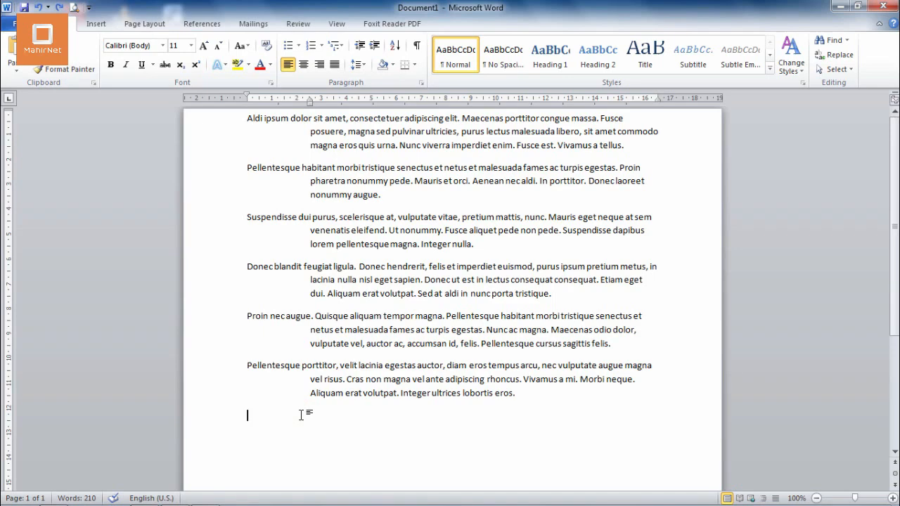
pyautogui.hotkey('ctrl', 'a')
pyautogui.hotkey('ctrl', 'shift', 't')
pyautogui.click(302, 415)
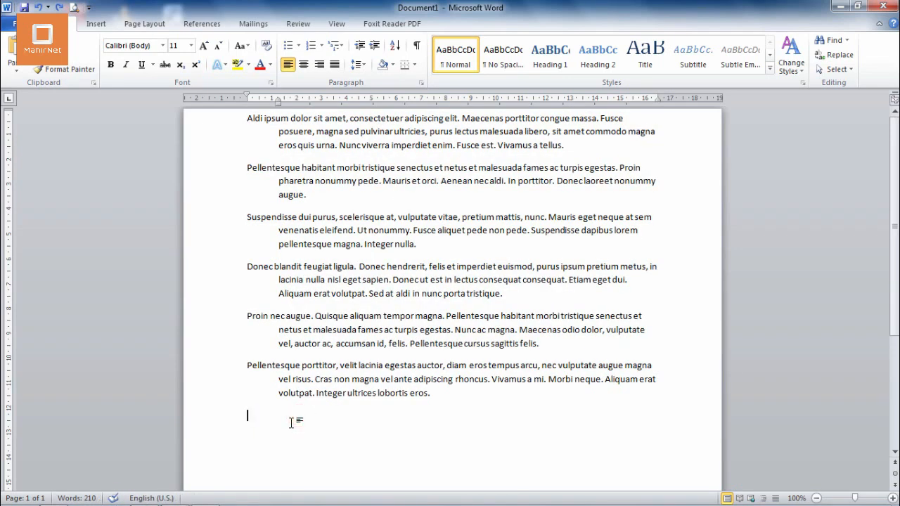
# Switch underlining on and off for the entire document text, leaving it without underline
pyautogui.hotkey('ctrl', 'a')
pyautogui.hotkey('ctrl', 'u')
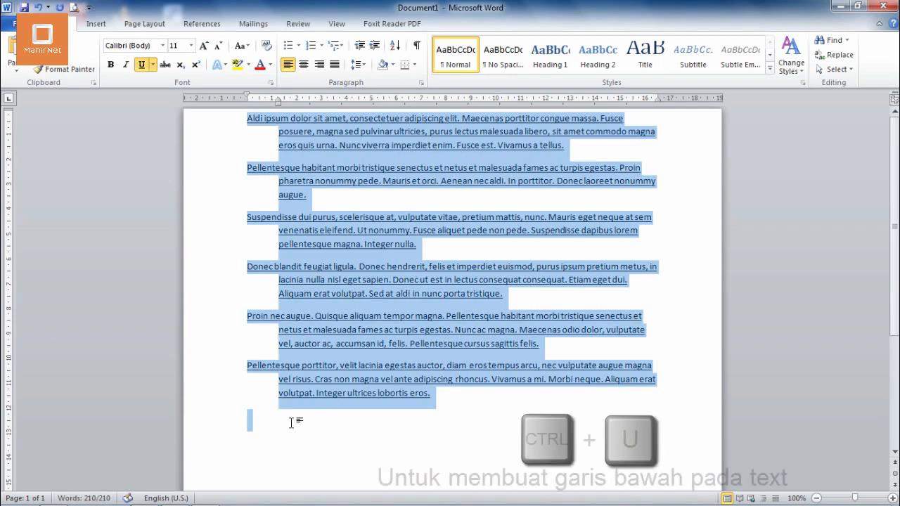
pyautogui.click(291, 422)
pyautogui.hotkey('ctrl', 'u')
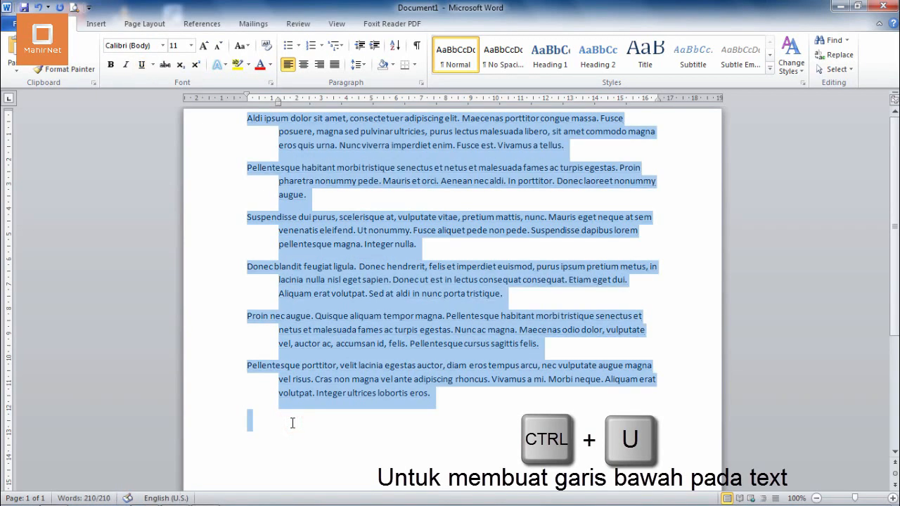
# Underline only the last paragraph of the text, and clear the selection
pyautogui.moveTo(436, 394); pyautogui.dragTo(254, 371)
pyautogui.hotkey('ctrl', 'u')
pyautogui.click(292, 419)
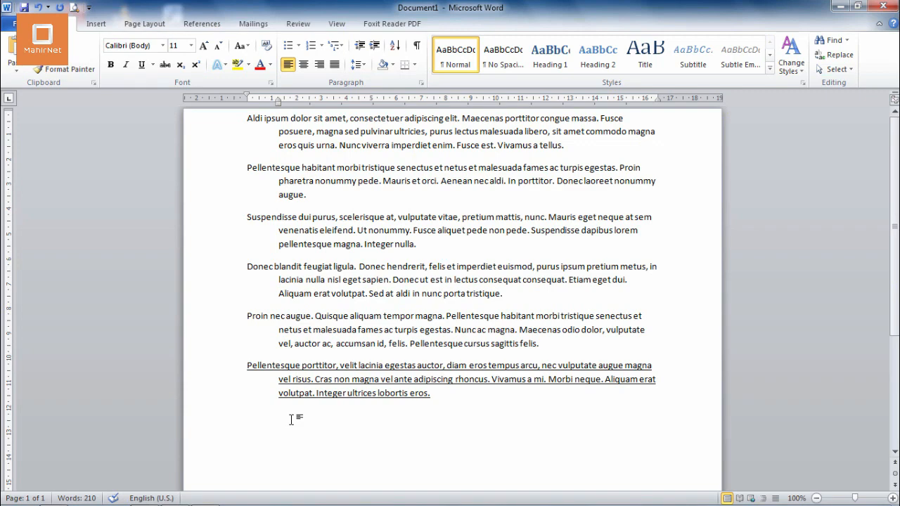
# Add three blank lines below the underlined last paragraph
pyautogui.press('Return')
pyautogui.press('Return')
pyautogui.press('Return')
pyautogui.press('Return')
pyautogui.press('Return')
pyautogui.press('Return')
pyautogui.press('Return')
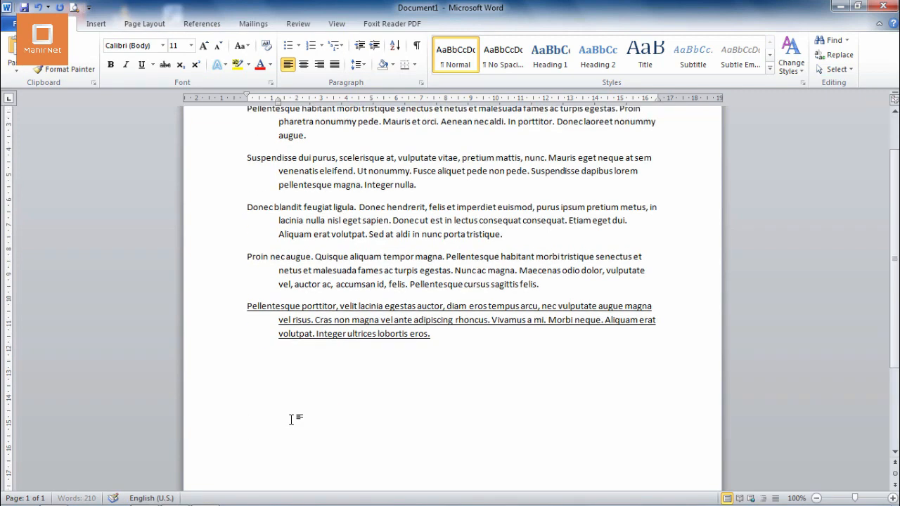
# Paste the copied placeholder text below the underlined paragraph, using blank lines to push it onto the second page
pyautogui.press('Return')
pyautogui.press('Return')
pyautogui.press('Return')
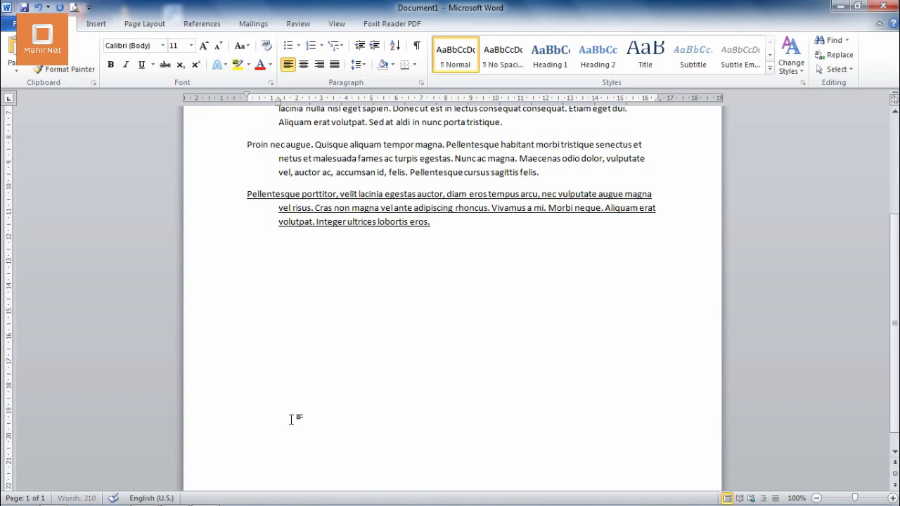
pyautogui.hotkey('ctrl', 'v')
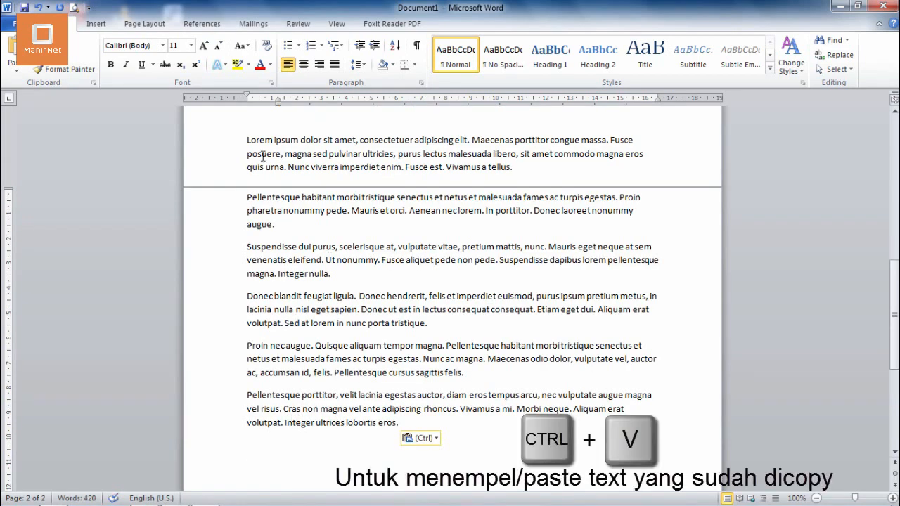
pyautogui.press('Return')
pyautogui.press('Return')
pyautogui.press('Return')
pyautogui.press('Return')
pyautogui.press('Return')
pyautogui.press('Return')
pyautogui.press('Return')
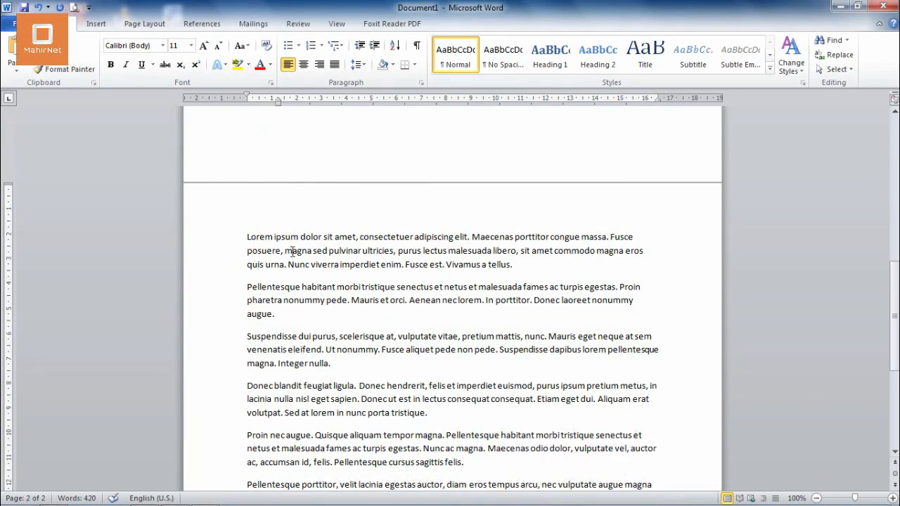
# Select the entire text and clear the selection, and try closing the document but cancel the save prompt
pyautogui.moveTo(241, 242); pyautogui.dragTo(388, 463)
pyautogui.hotkey('ctrl', 'a')
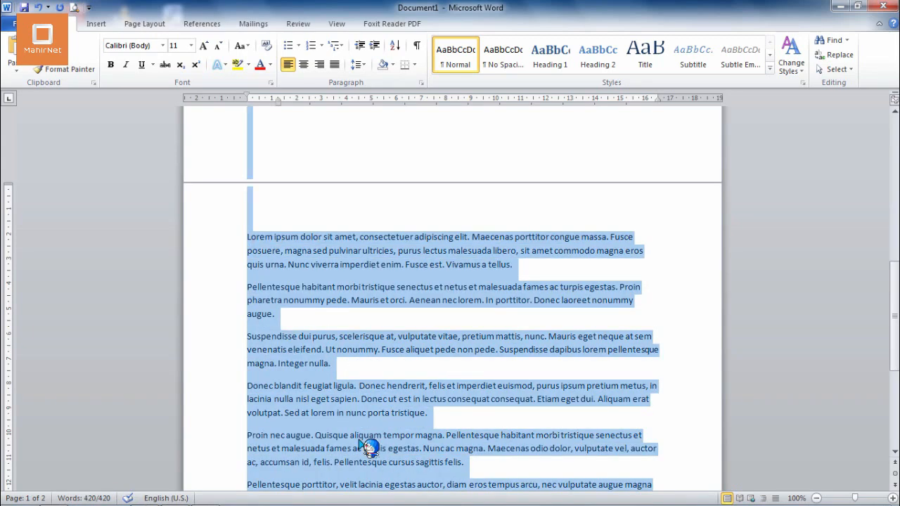
pyautogui.click(357, 437)
pyautogui.hotkey('ctrl', 'w')
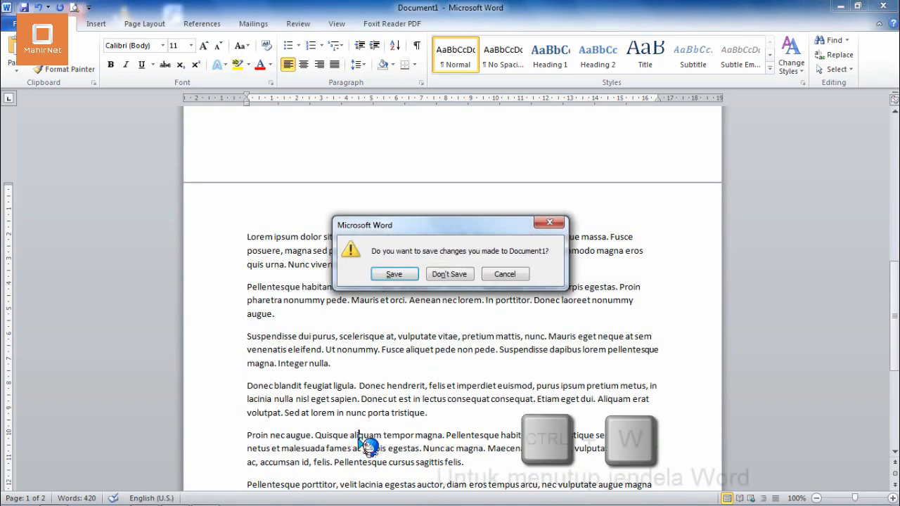
pyautogui.click(513, 277)
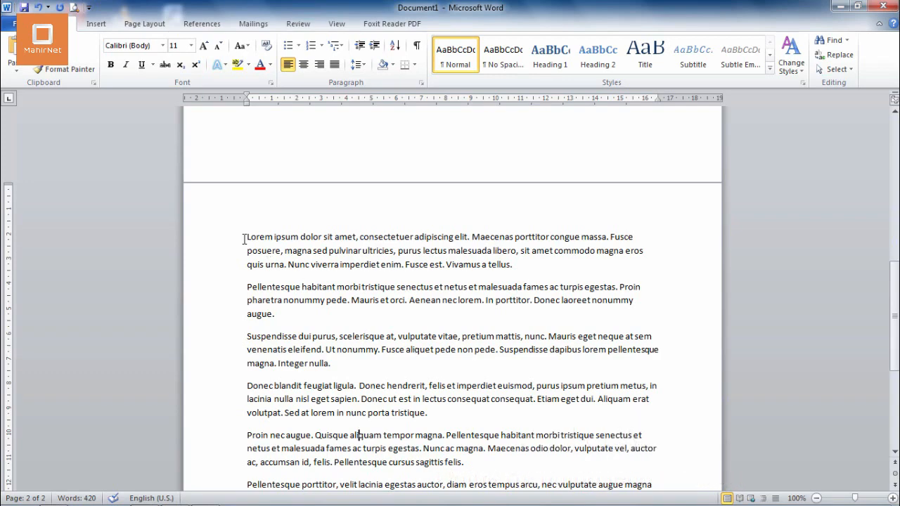
# Cut the "Lorem ipsum" paragraph on the second page, and undo the cut
pyautogui.moveTo(244, 238); pyautogui.dragTo(522, 263)
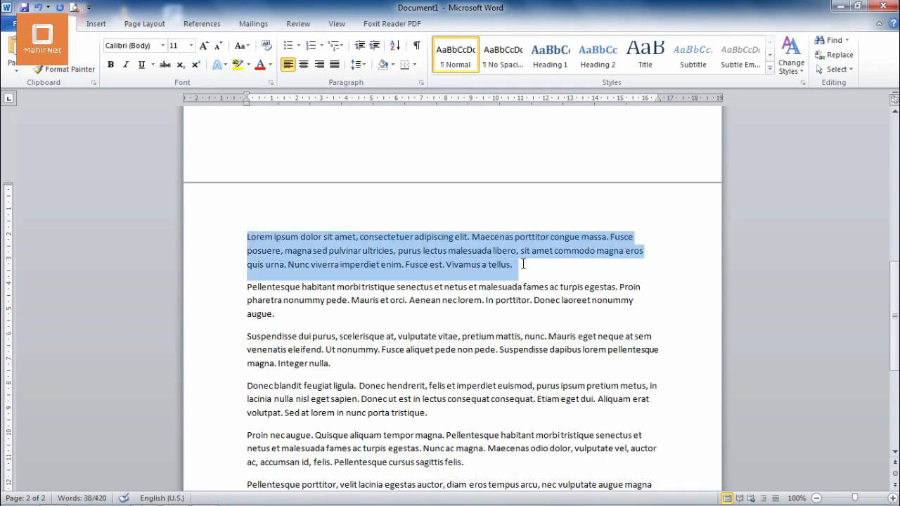
pyautogui.hotkey('ctrl', 'x')
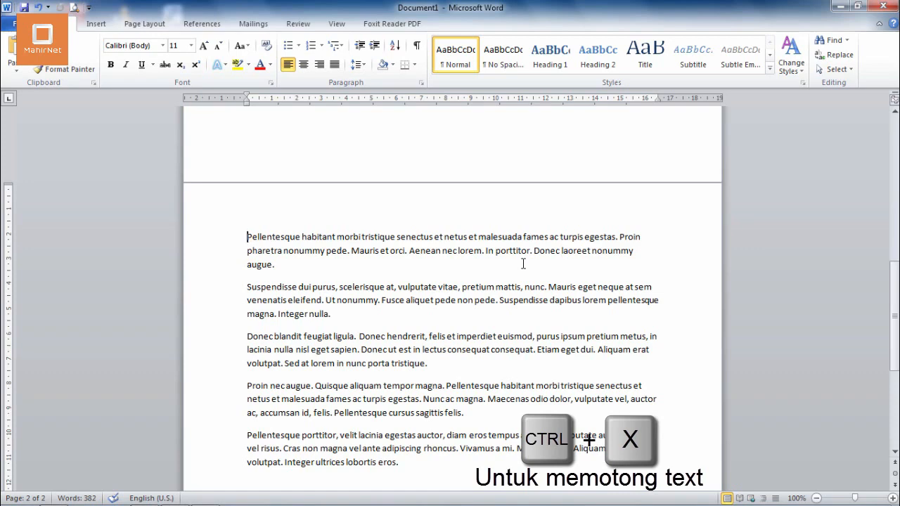
pyautogui.hotkey('ctrl', 'z')
# Cut the entire document text, undo the cut, and clear the selection
pyautogui.hotkey('ctrl', 'a')
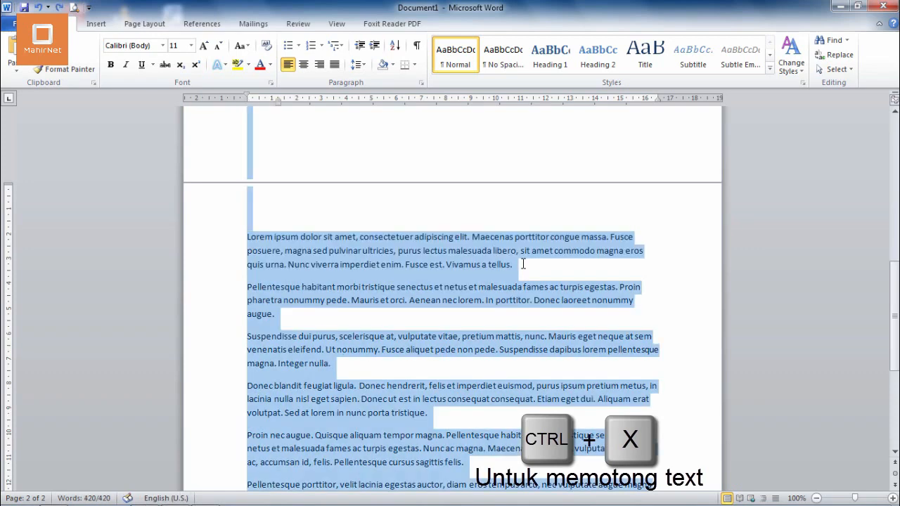
pyautogui.hotkey('ctrl', 'x')
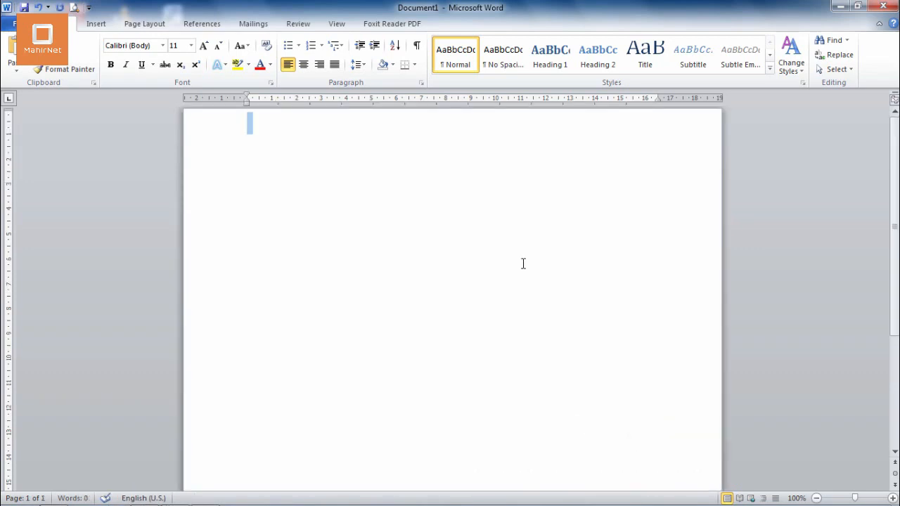
pyautogui.hotkey('ctrl', 'z')
pyautogui.click(527, 267)
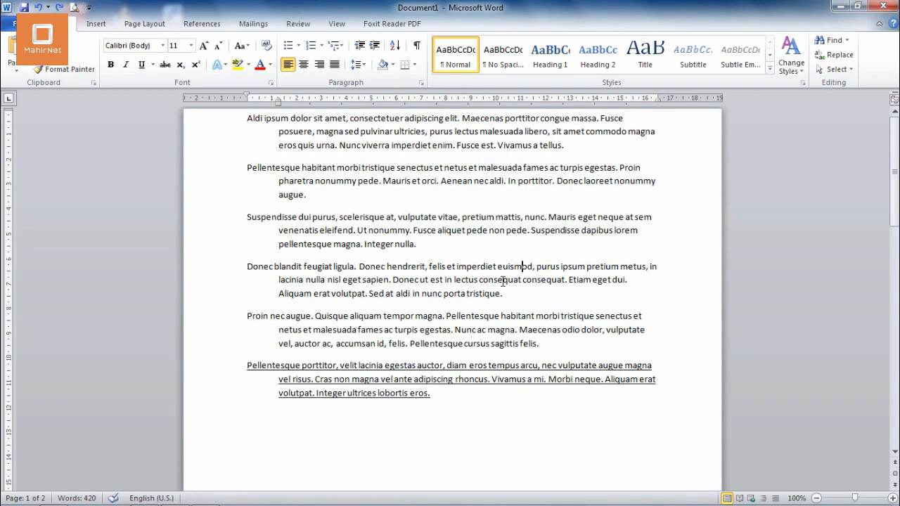
# Delete the entire document text and undo it, and redo and undo that deletion once more
pyautogui.hotkey('ctrl', 'a')
pyautogui.press('Delete')
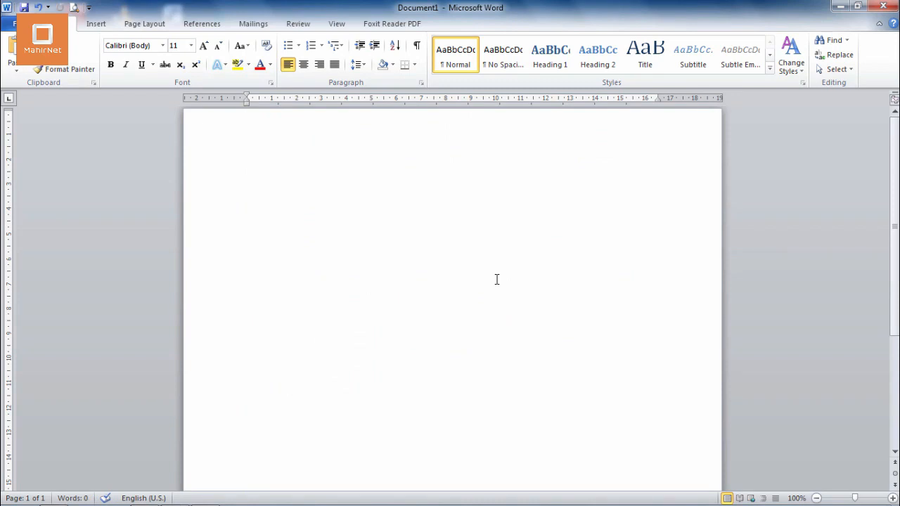
pyautogui.hotkey('ctrl', 'z')
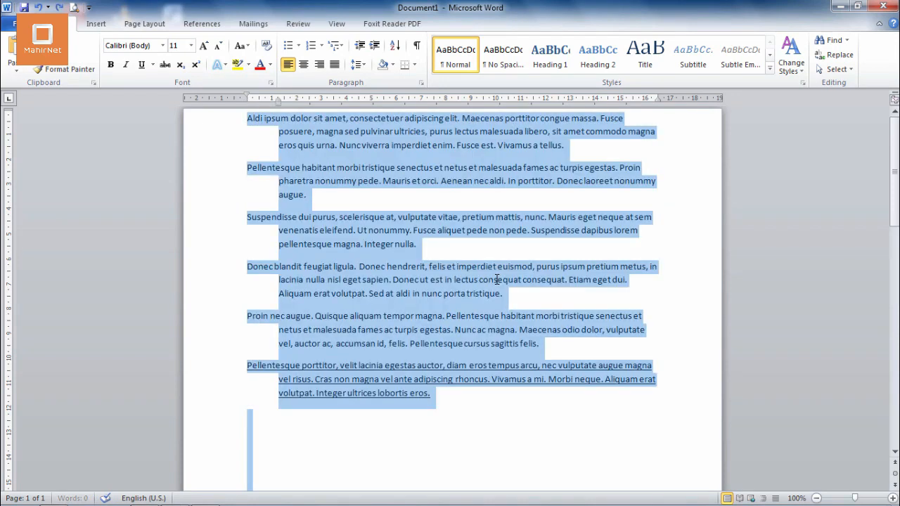
pyautogui.click(496, 279)
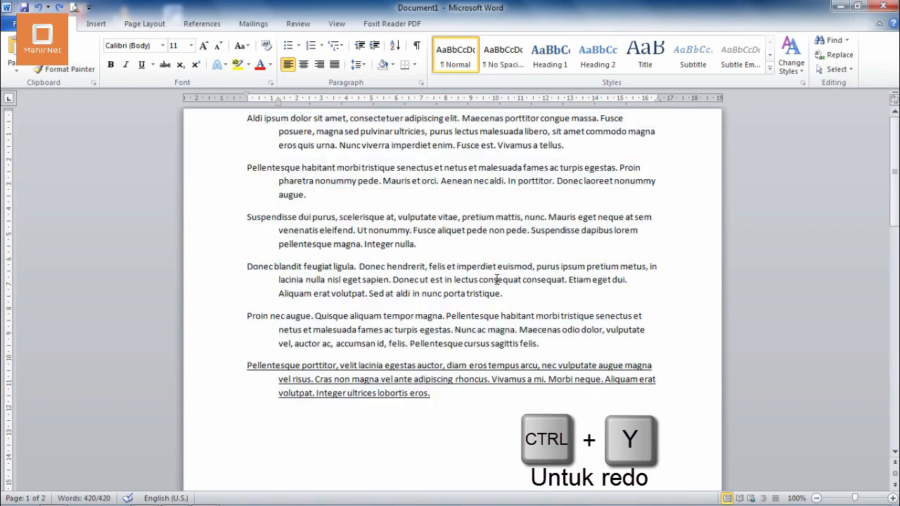
pyautogui.hotkey('ctrl', 'y')
pyautogui.hotkey('ctrl', 'z')
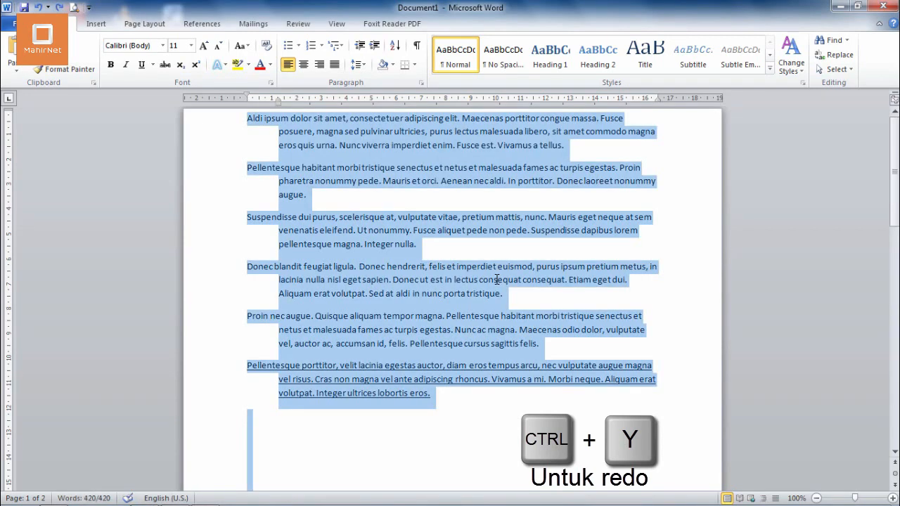
# Undo the added blank lines, the pasted text and the last paragraph's underline
pyautogui.hotkey('ctrl', 'z')
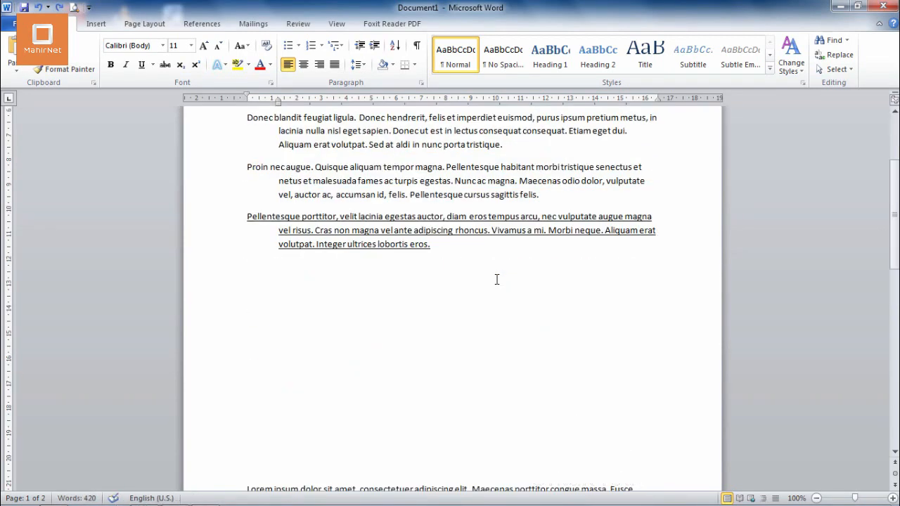
pyautogui.hotkey('ctrl', 'z')
# Undo the earlier indent changes until the entire text has no hanging indent, and clear the selection
pyautogui.hotkey('ctrl', 'z')
pyautogui.hotkey('ctrl', 'z')
pyautogui.hotkey('ctrl', 'z')
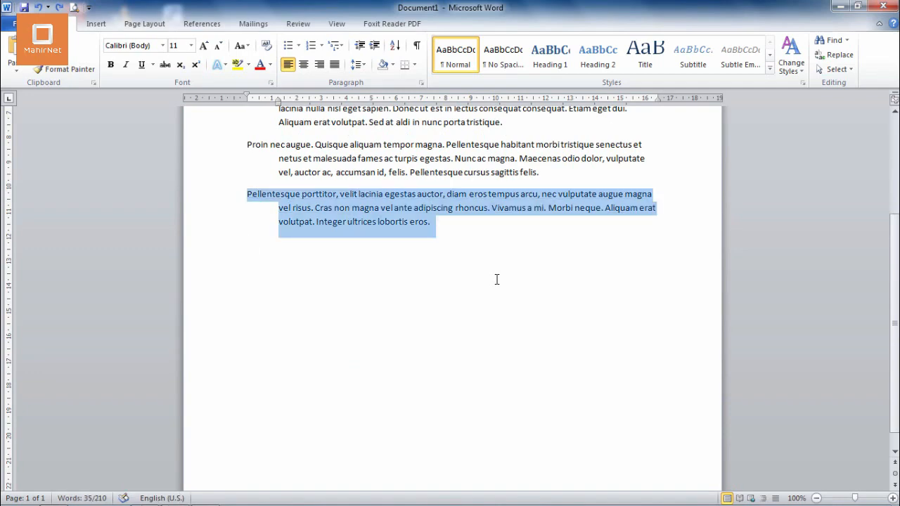
pyautogui.hotkey('ctrl', 'z')
pyautogui.hotkey('ctrl', 'z')
pyautogui.hotkey('ctrl', 'z')
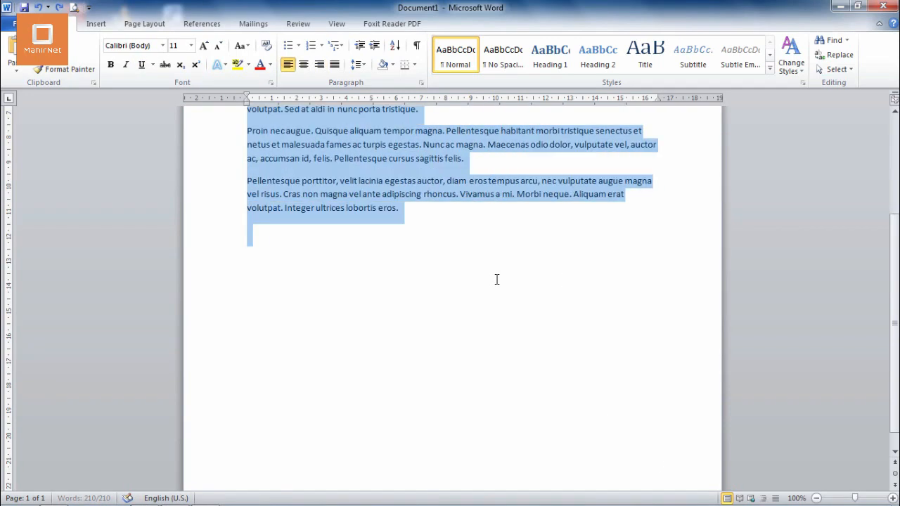
pyautogui.hotkey('ctrl', 'z')
pyautogui.hotkey('ctrl', 'z')
pyautogui.hotkey('ctrl', 'z')
pyautogui.hotkey('ctrl', 'z')
pyautogui.hotkey('ctrl', 'z')
pyautogui.hotkey('ctrl', 'z')
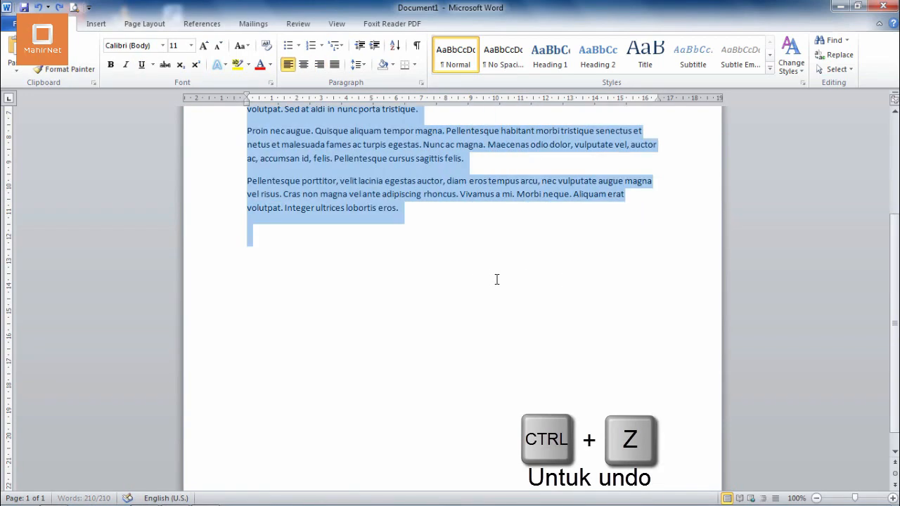
pyautogui.click(494, 279)
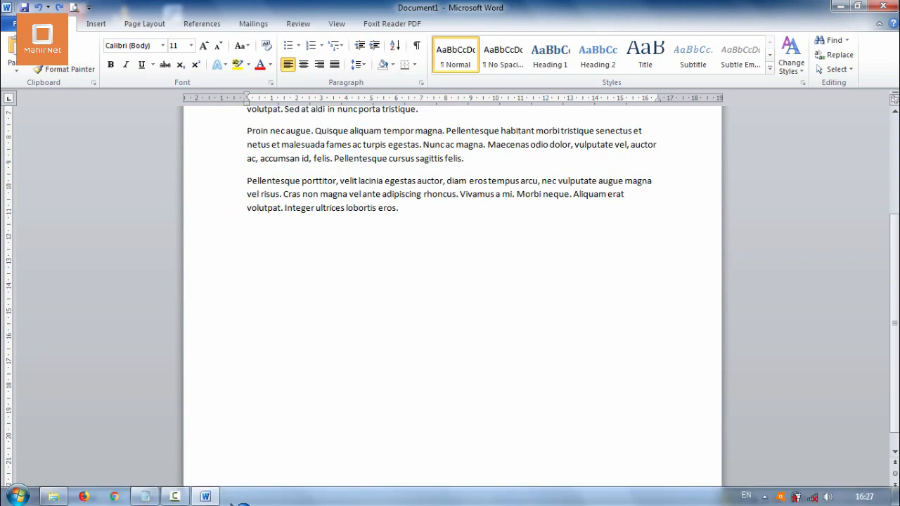
# Switch to Notepad, add the closing lines "Selesaii" and "Semoga bermanfaat, terimakasi" to the note, and minimize Notepad and Word
pyautogui.click(144, 500)
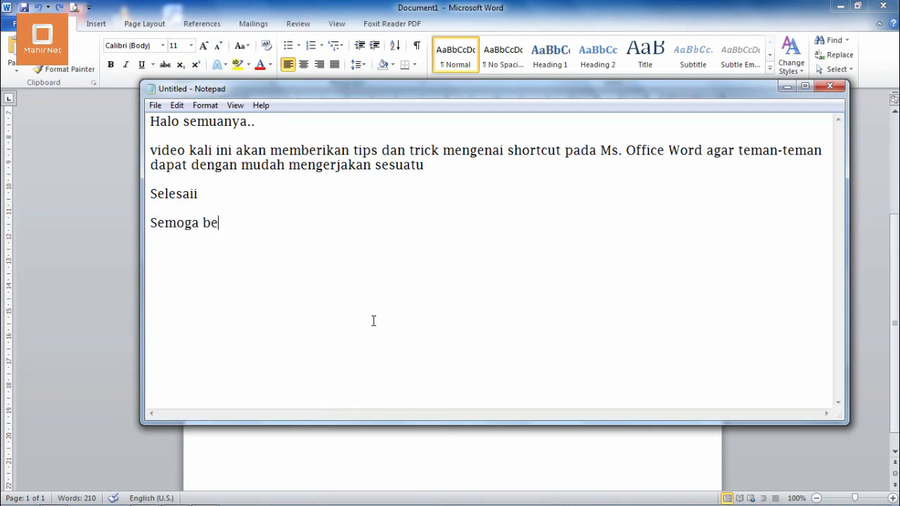
pyautogui.write('rmanfaat, terimakasih...')
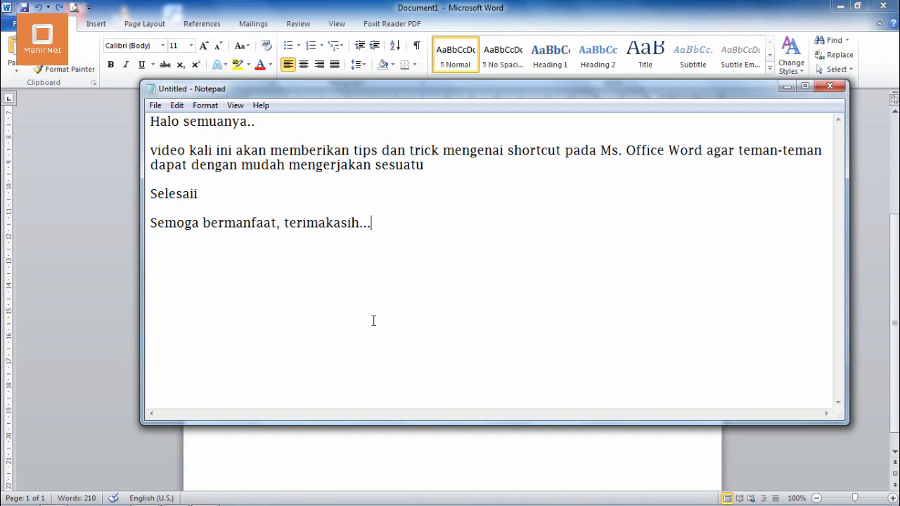
pyautogui.click(786, 86)
pyautogui.click(840, 6)
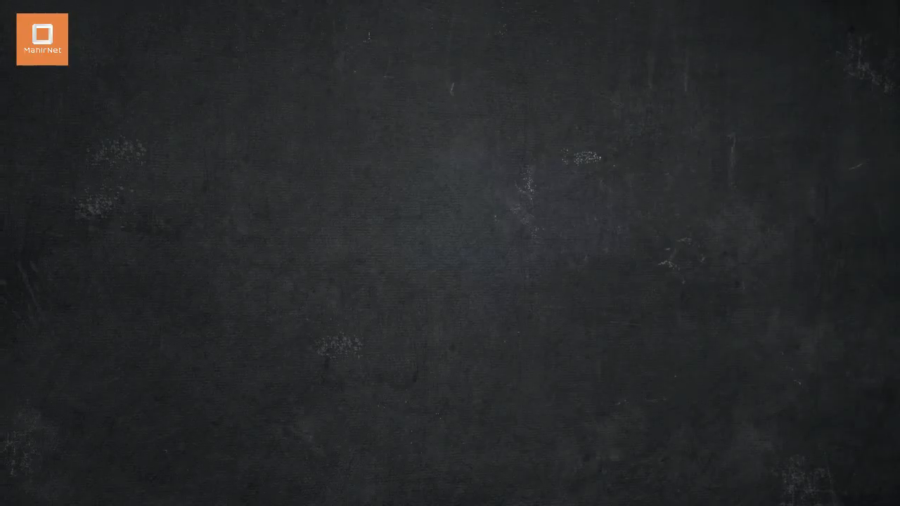